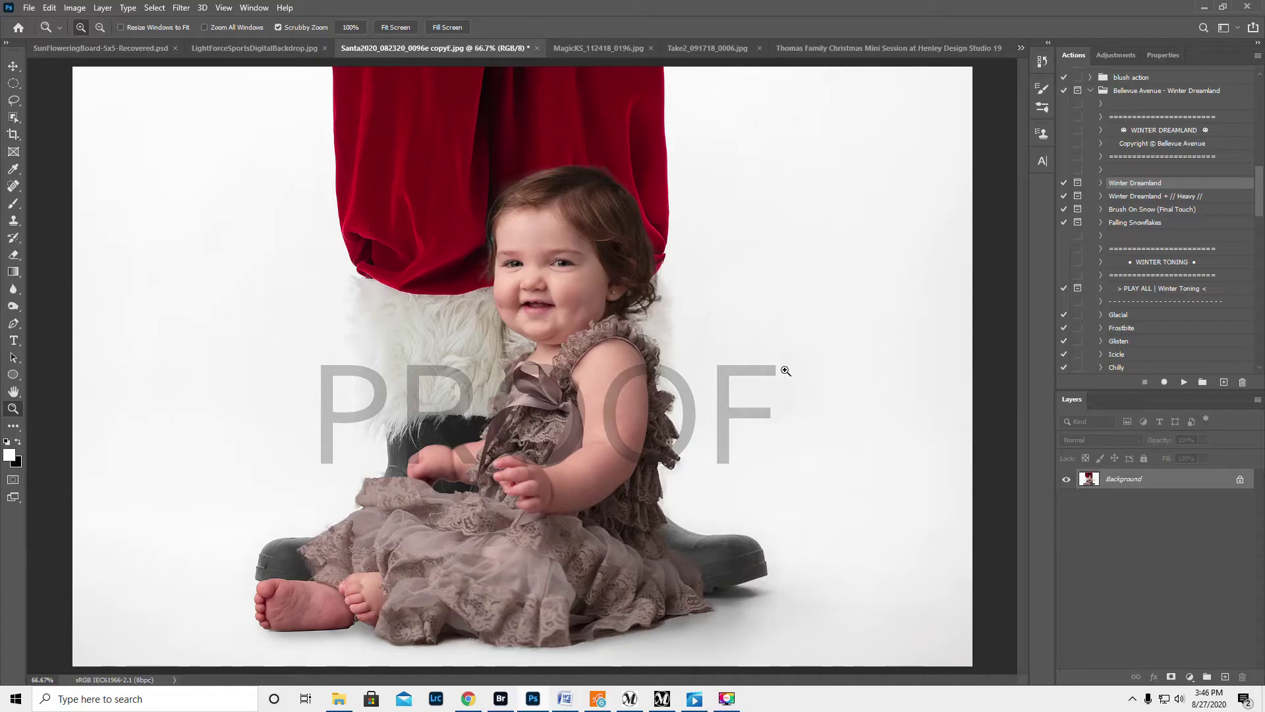
Place SantaHat.png from the Santa JPG folder into the toddler photo as an embedded image
left_click(30, 8)
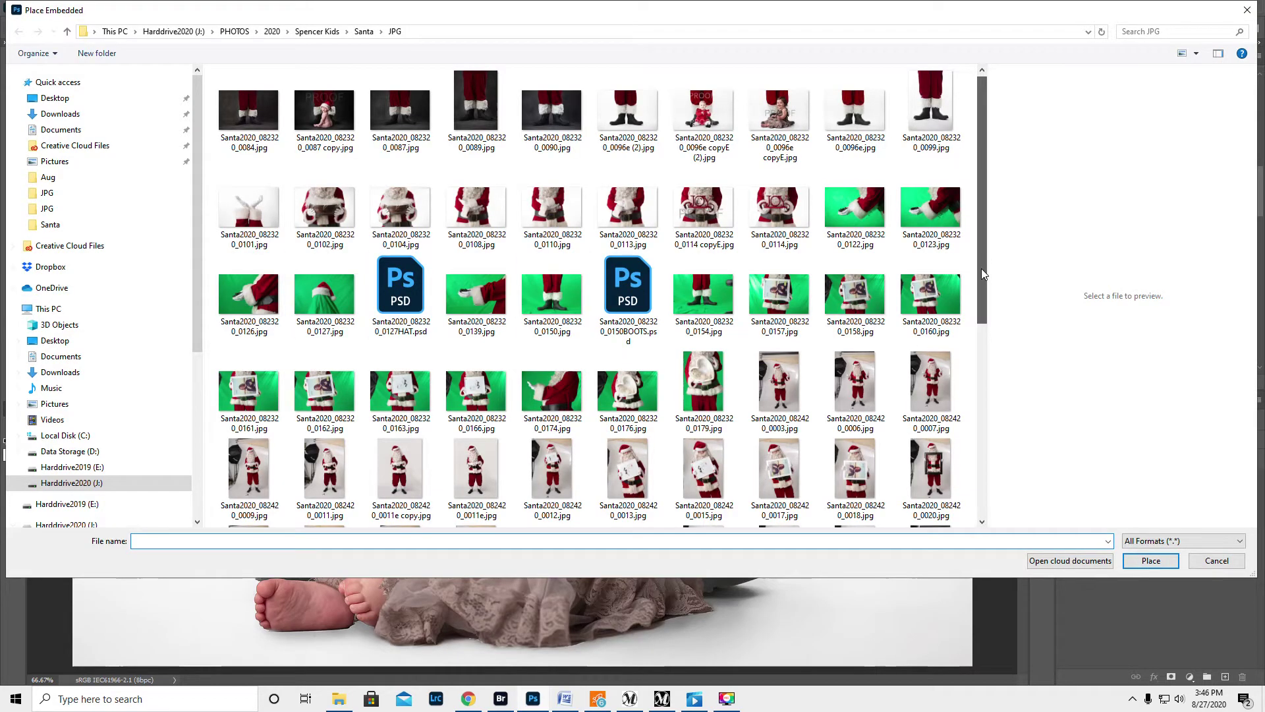
left_click_drag(982, 267, 967, 486)
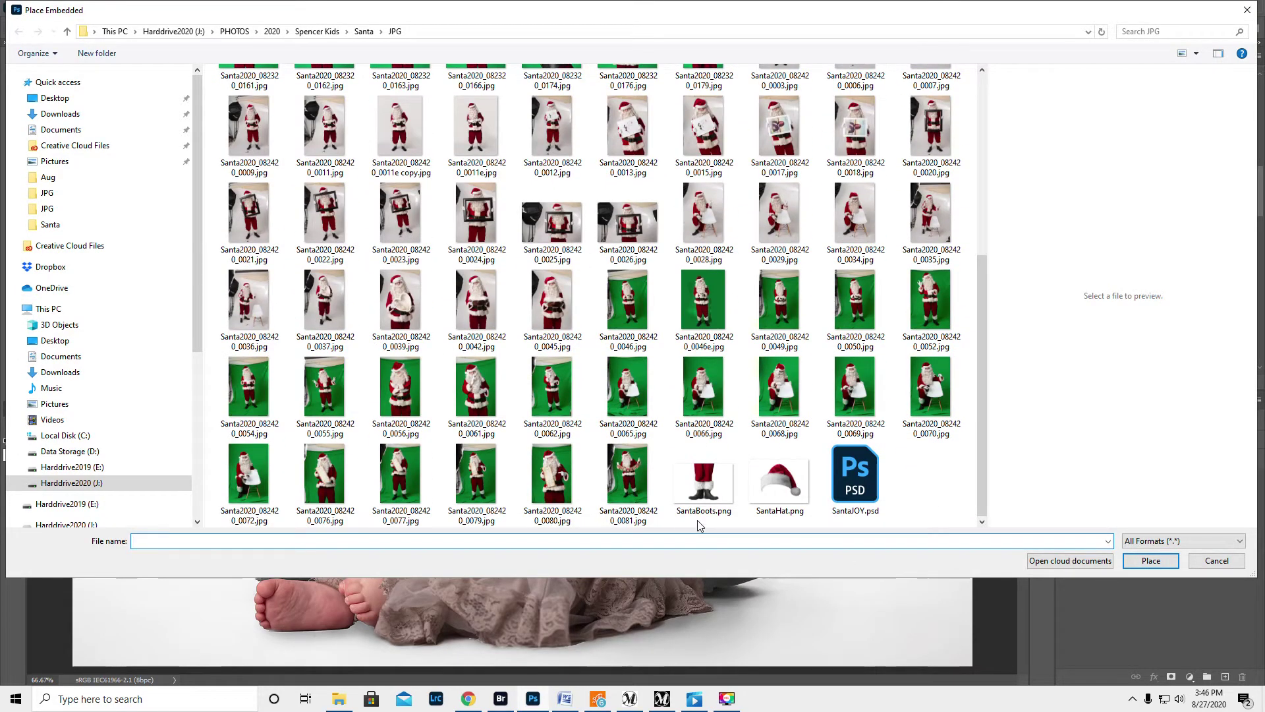
left_click(779, 477)
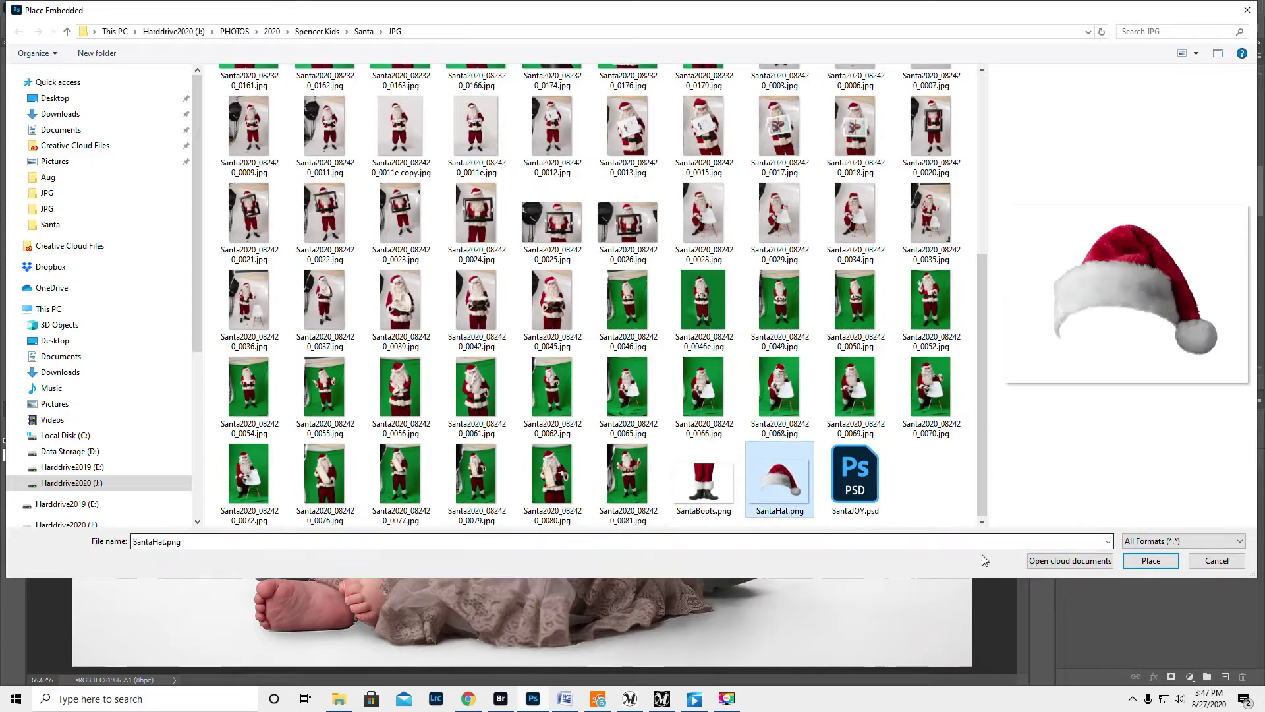
left_click(1151, 561)
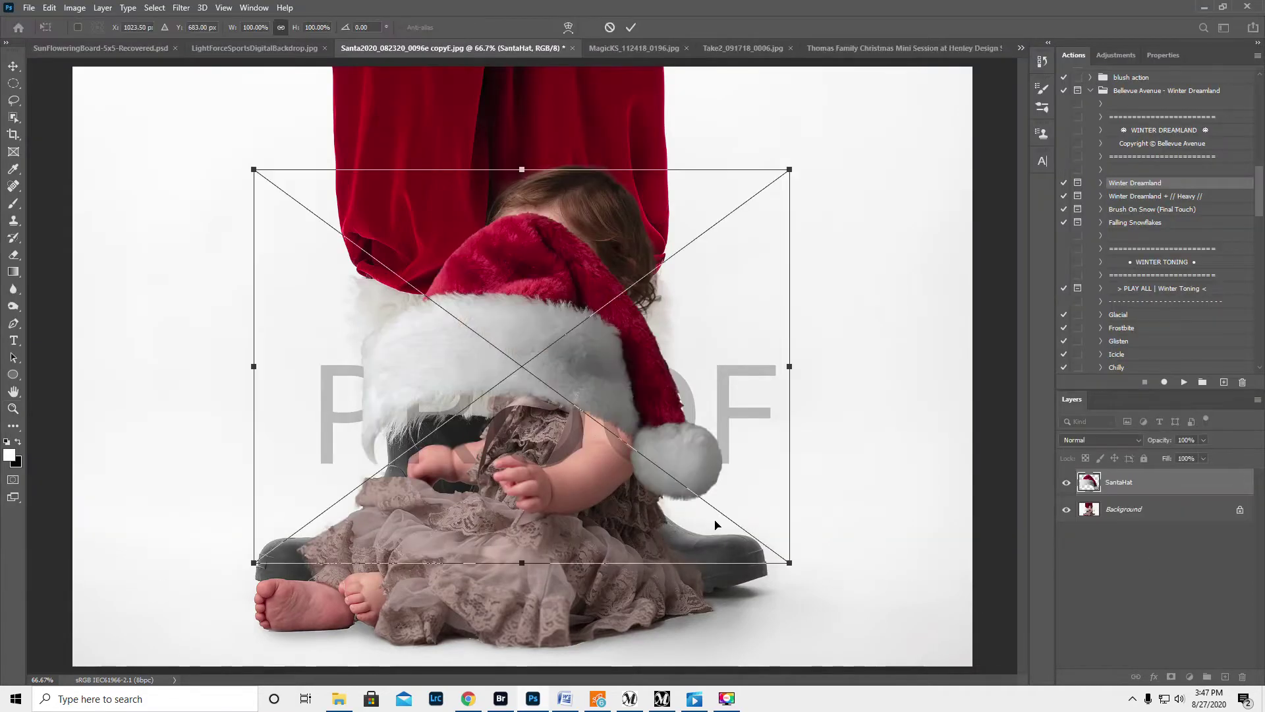
Move the hat onto the toddler's head, shrink it to about 81% and tilt it about 17 degrees
left_click_drag(516, 459, 596, 306)
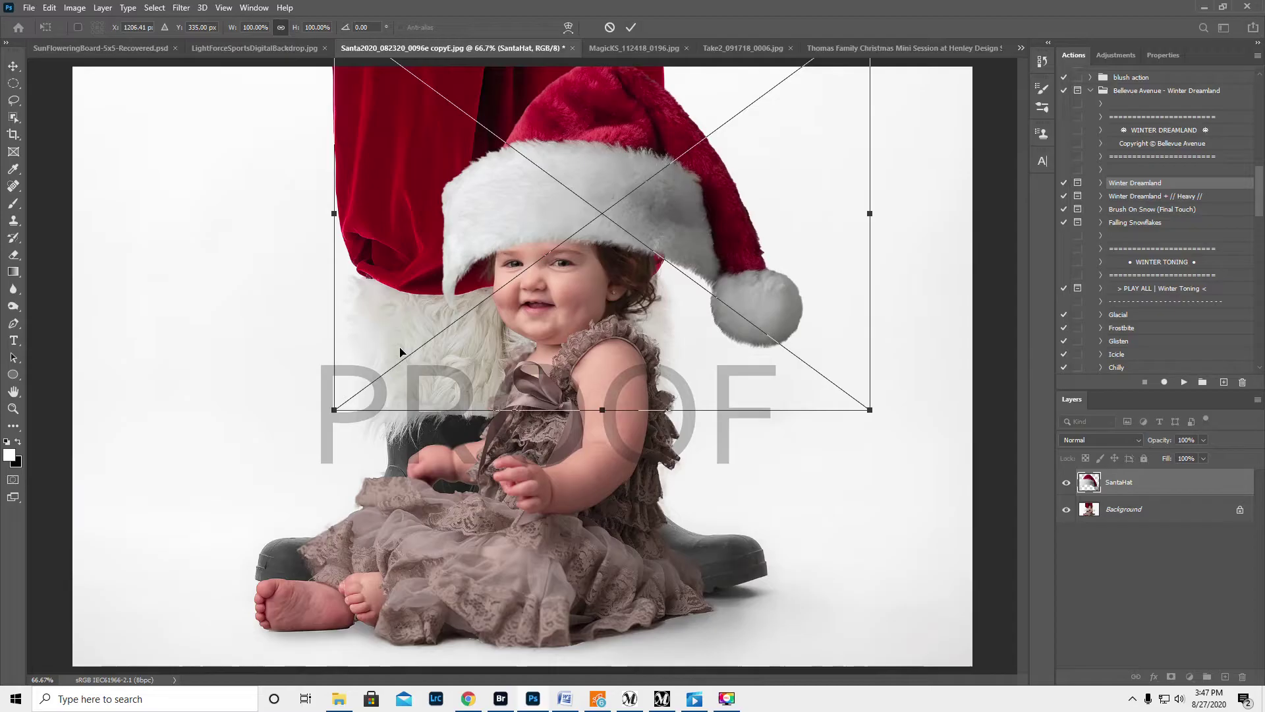
left_click_drag(329, 411, 433, 336)
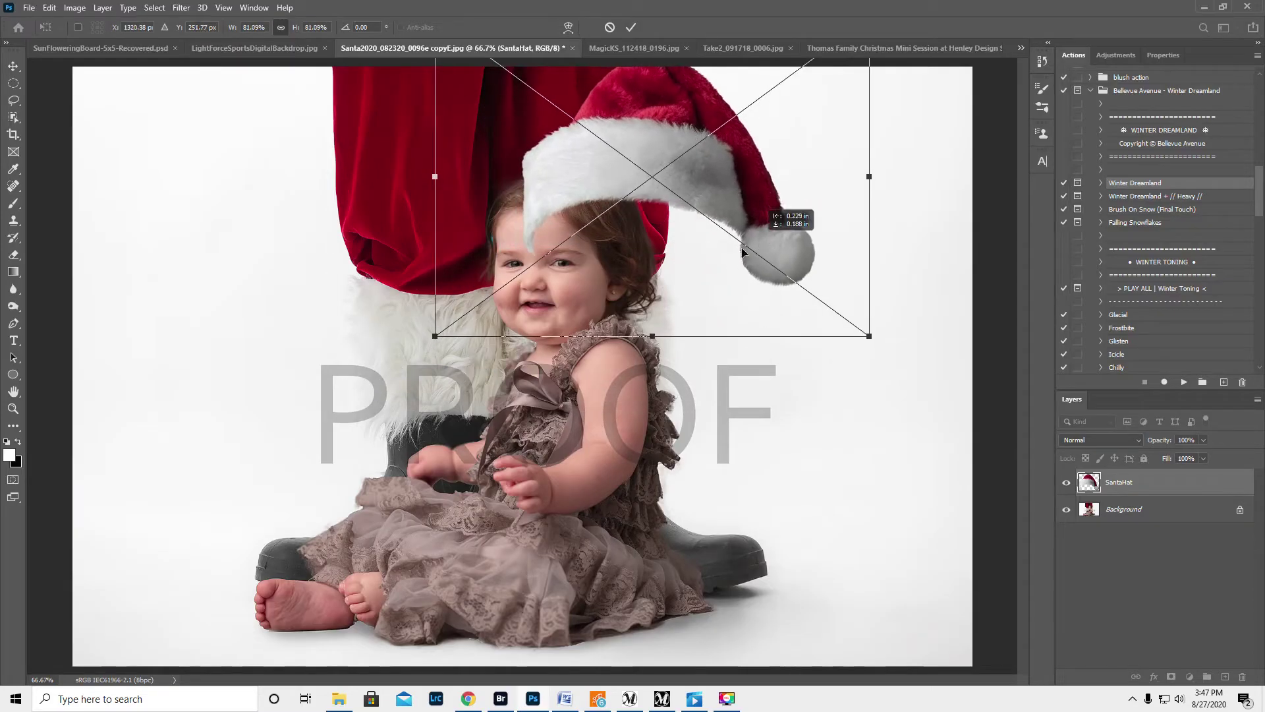
left_click_drag(765, 236, 734, 255)
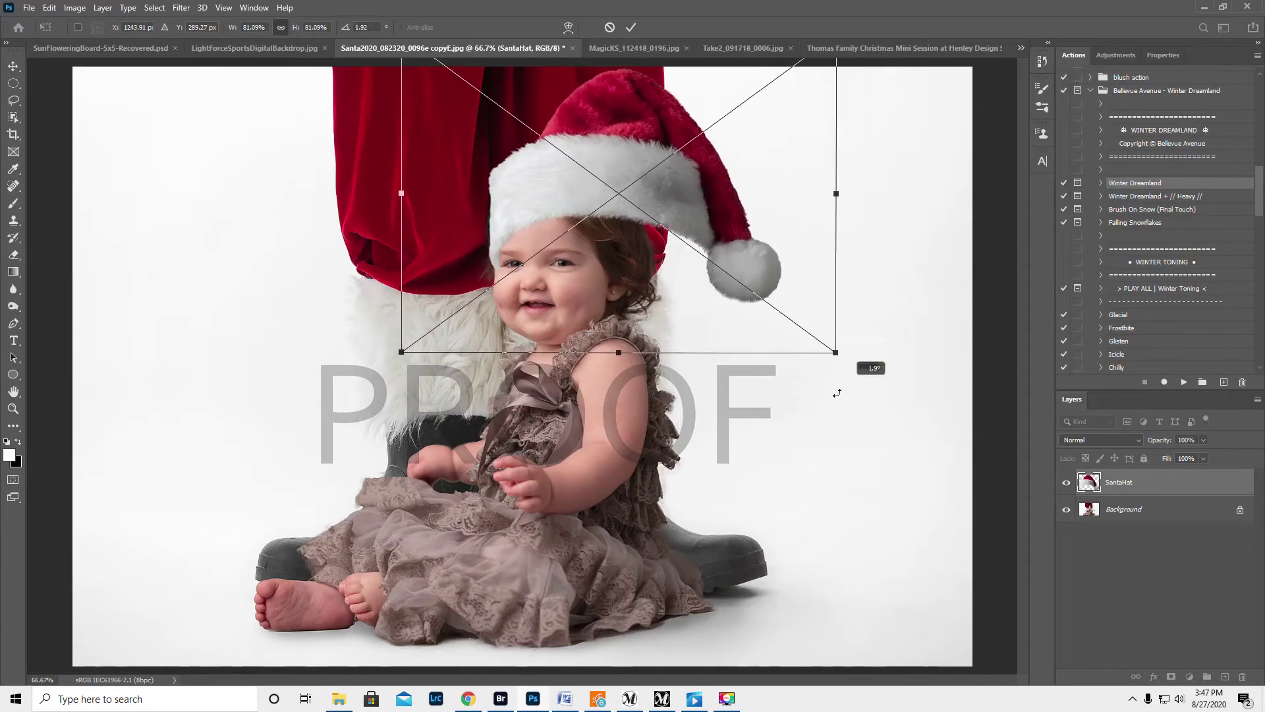
left_click_drag(836, 392, 783, 429)
left_click_drag(629, 227, 619, 239)
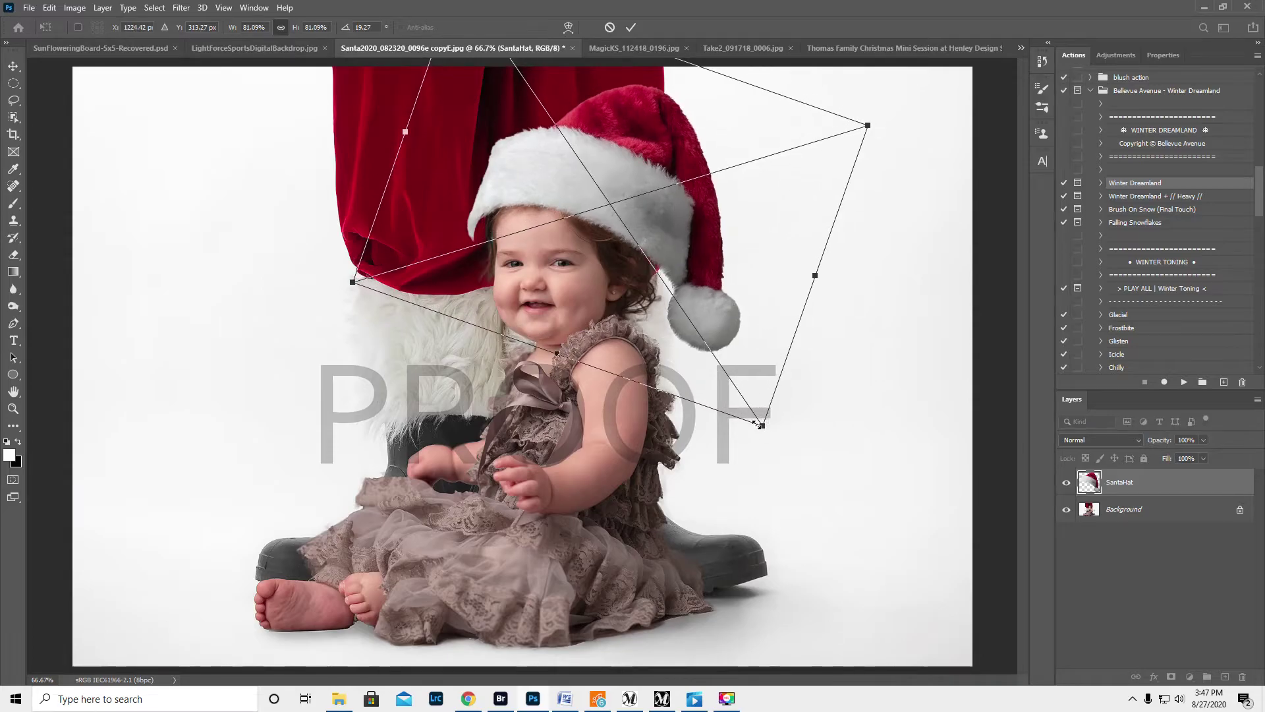
Shrink the hat to 67%, settle it on the head, commit the transform and zoom to 100%
left_click_drag(761, 425, 720, 361)
left_click_drag(634, 175, 646, 227)
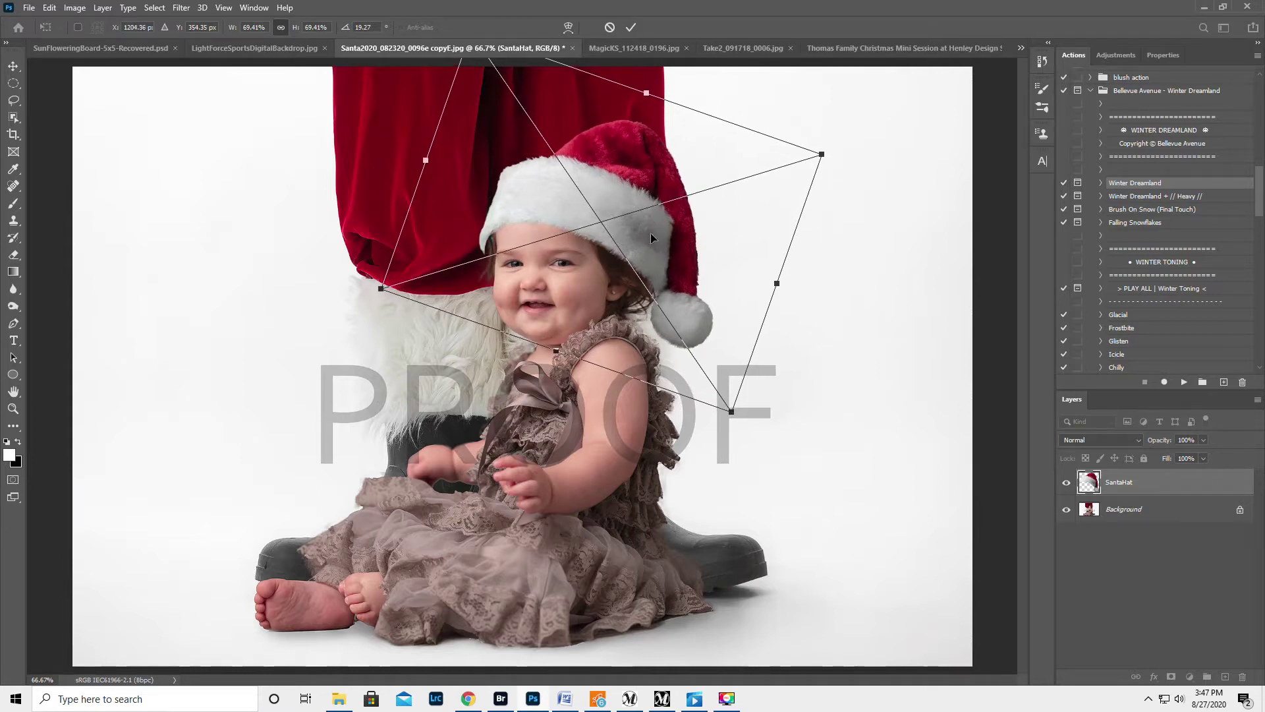
left_click_drag(426, 160, 428, 159)
left_click_drag(582, 225, 593, 239)
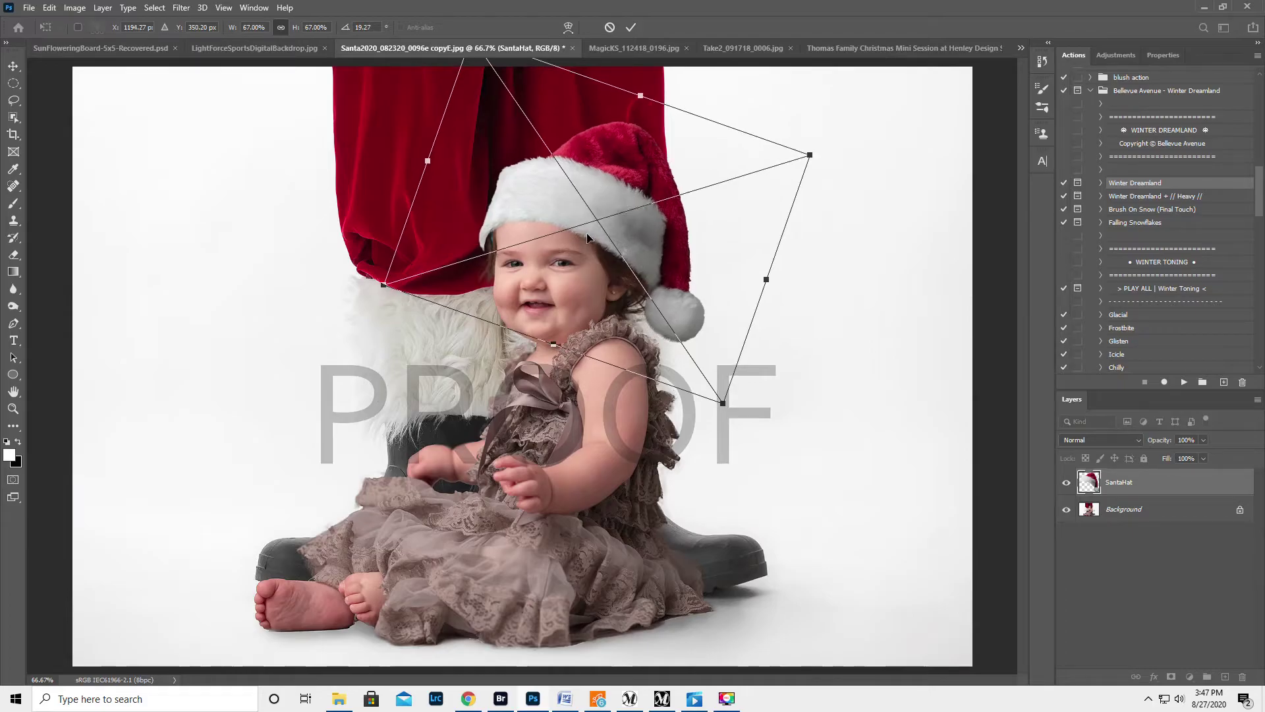
key("Return")
key("z")
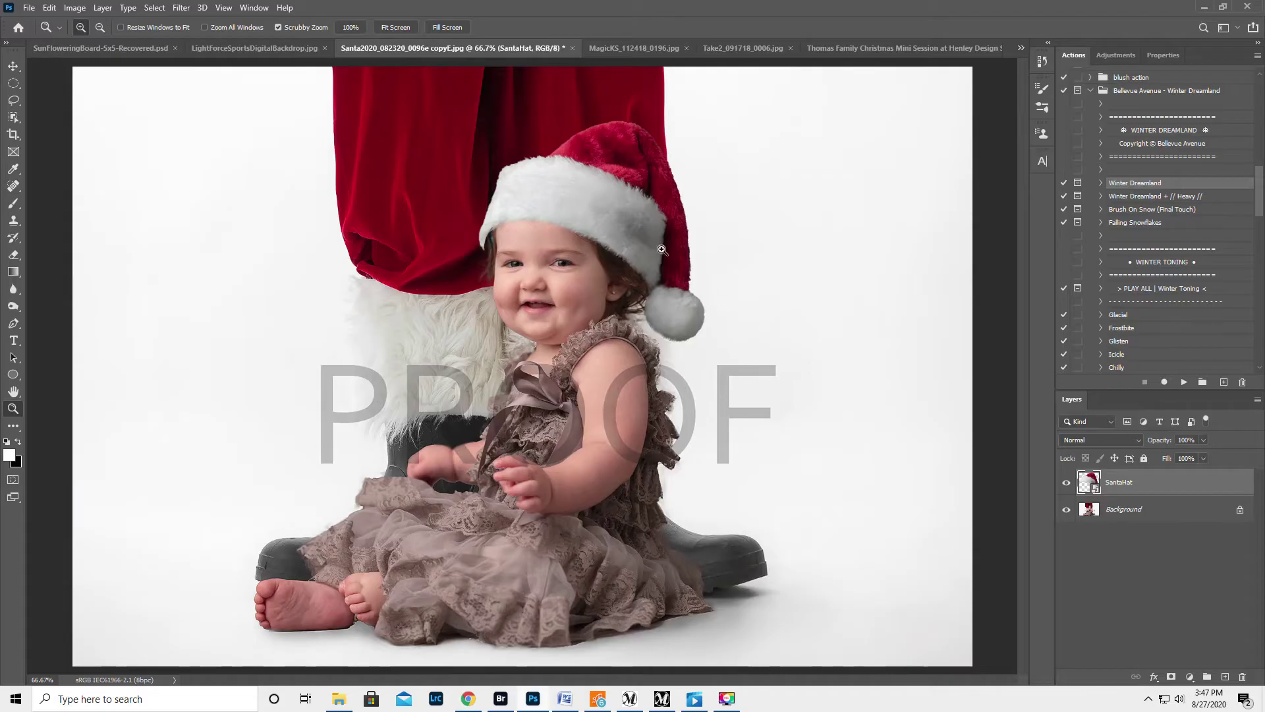
left_click(626, 246)
Scroll the 100% view up to show the top of the hat, then open the Filter menu
scroll(626, 251, "up", 3)
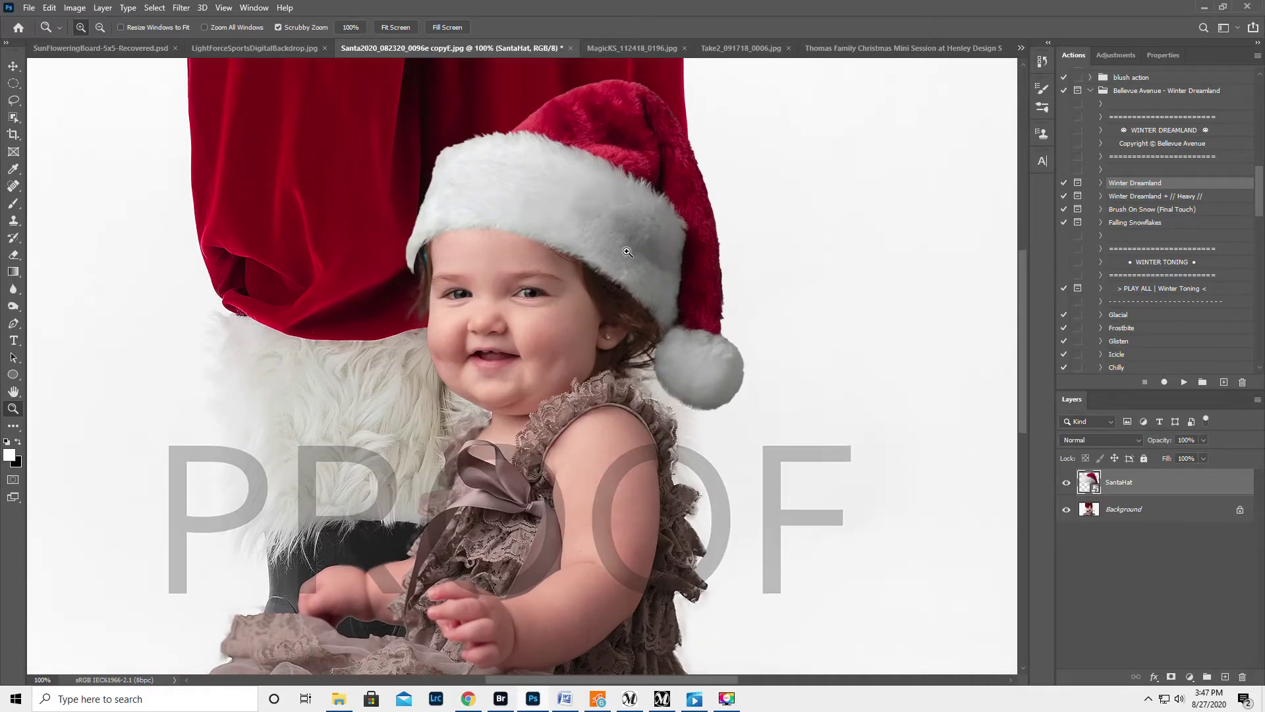
scroll(627, 251, "up", 1)
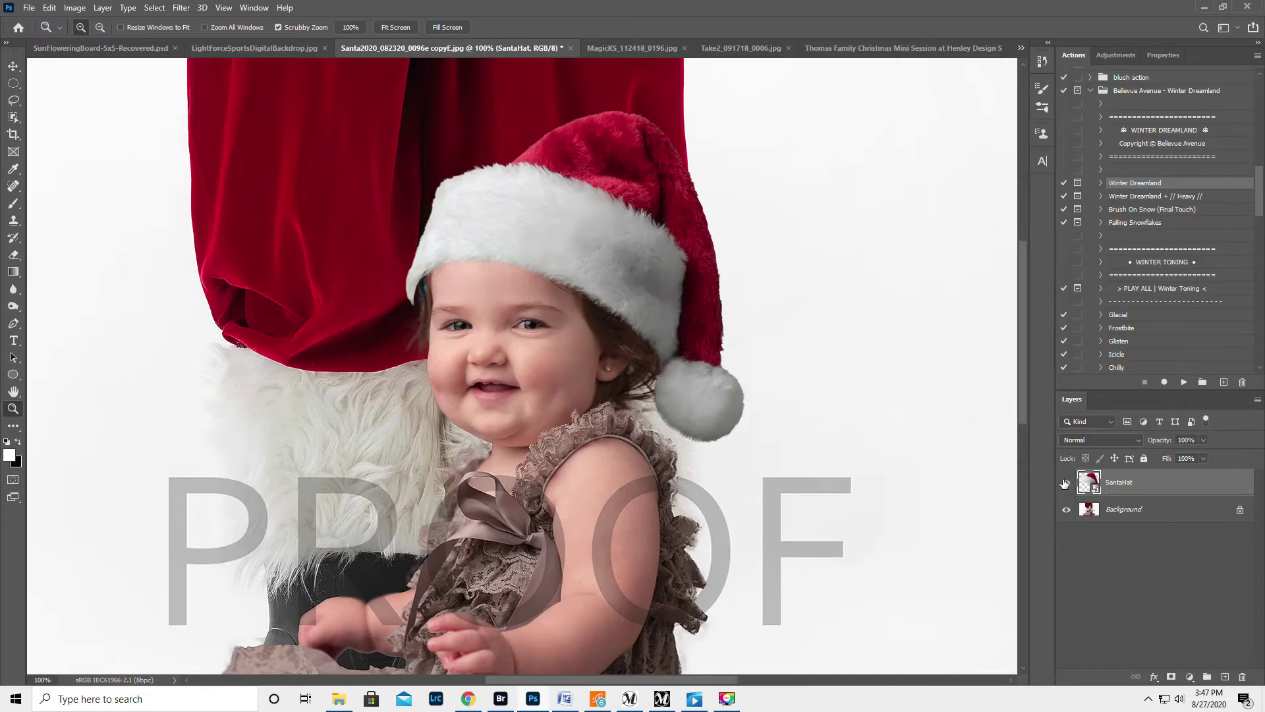
left_click(182, 10)
In Liquify, push the hat's brim edge to fit the head with a smaller Forward Warp brush
left_click(196, 109)
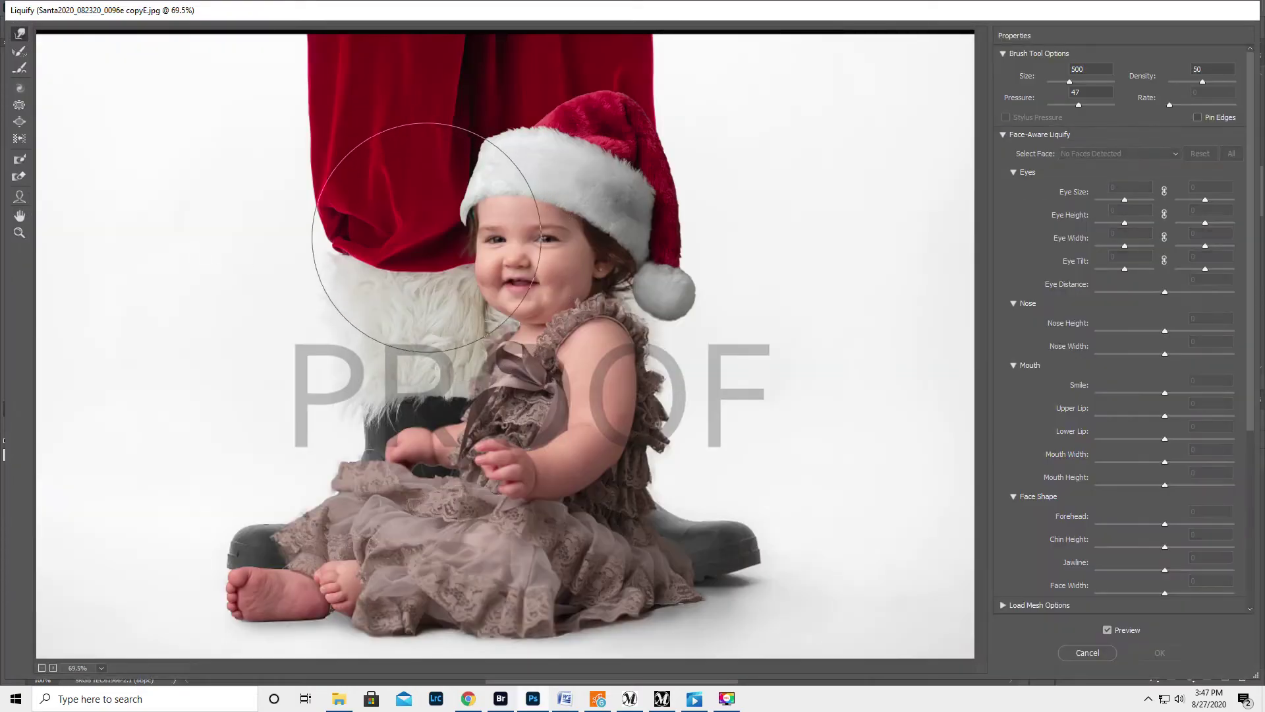
key("bracketleft")
key("bracketleft")
key("bracketleft")
key("bracketleft")
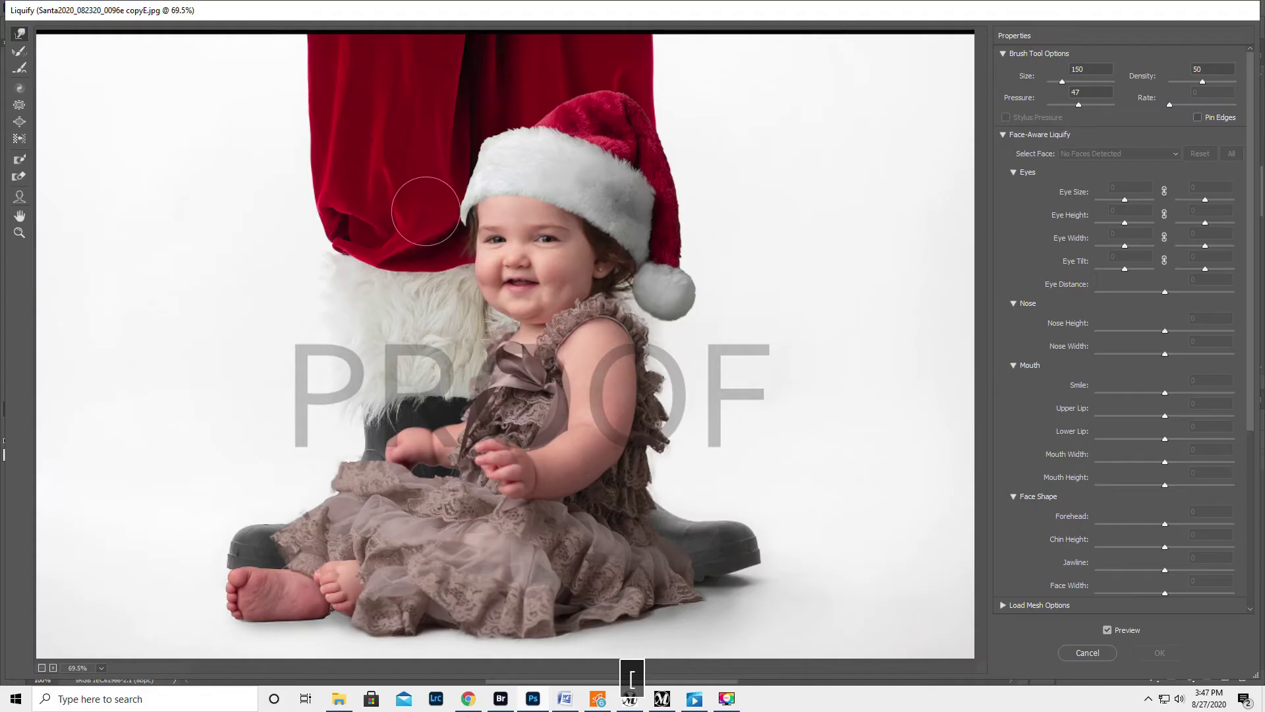
key("bracketleft")
left_click_drag(455, 218, 469, 214)
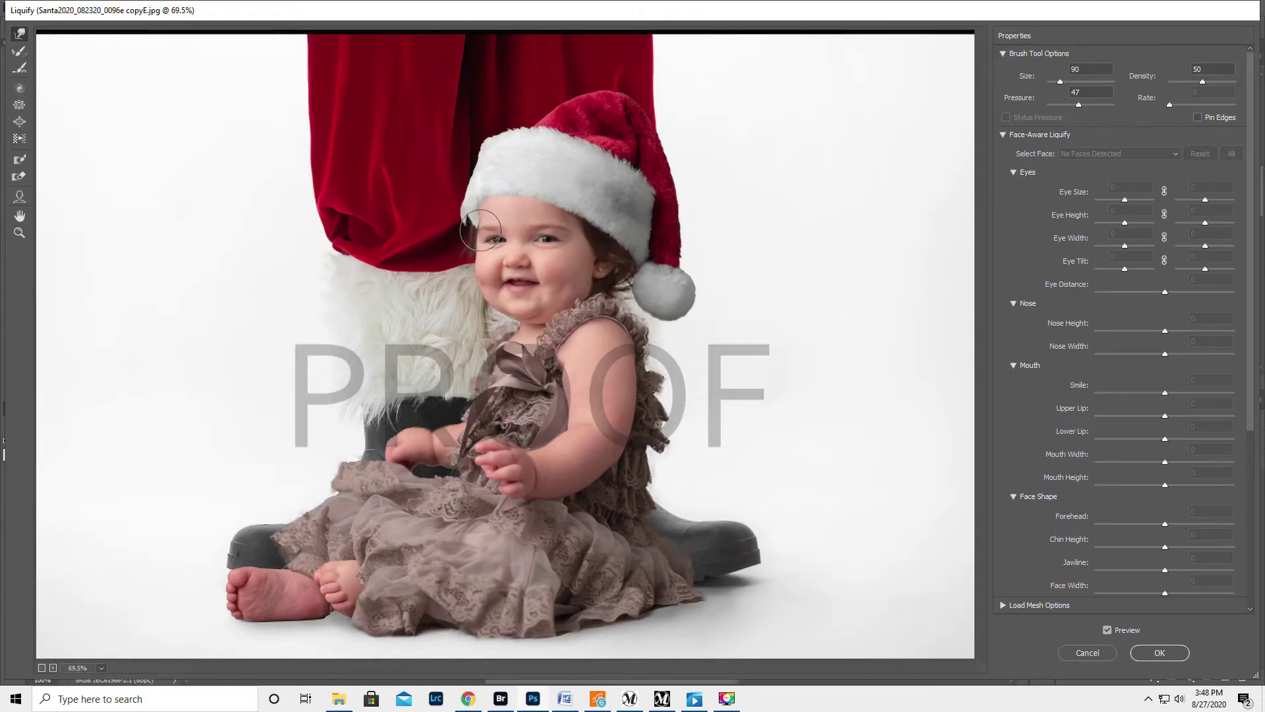
Reshape the hat's red top with a size-150 warp brush and apply the Liquify
key("bracketleft")
key("bracketleft")
key("bracketleft")
key("bracketleft")
key("bracketright")
key("bracketright")
key("bracketright")
key("bracketright")
key("bracketright")
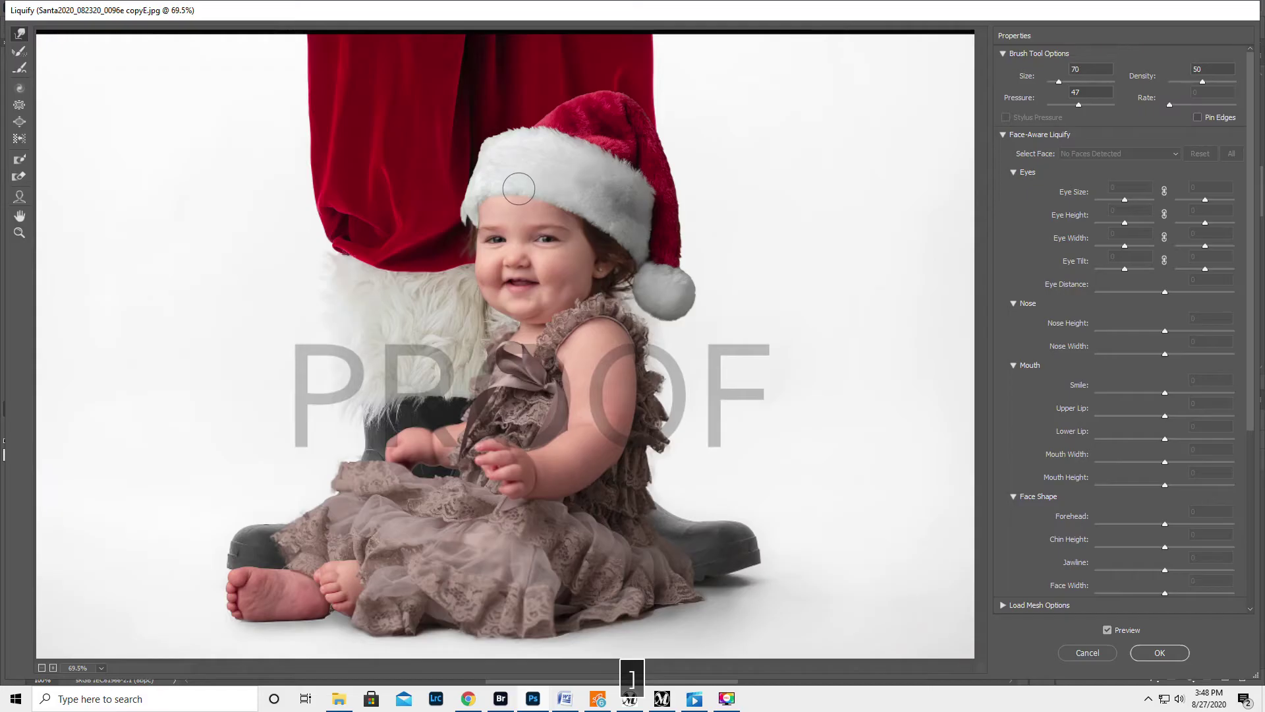
key("bracketright")
key("bracketright")
key("bracketright")
key("bracketright")
key("bracketright")
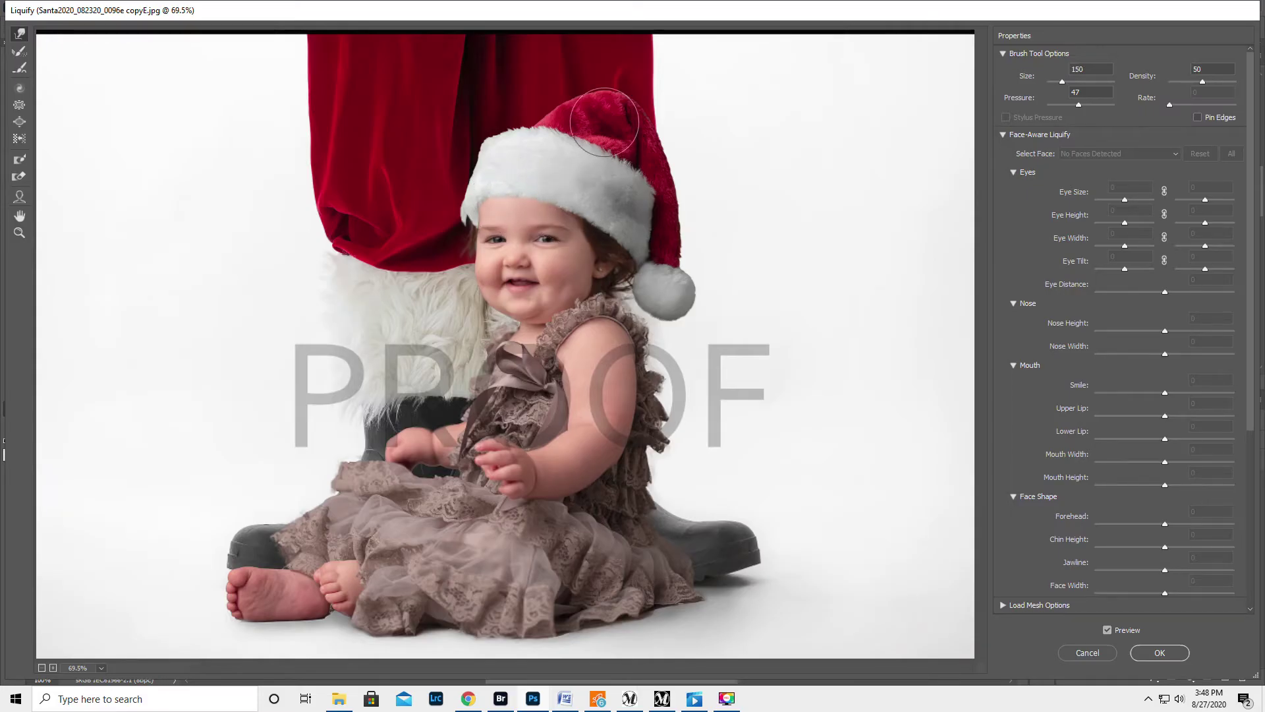
mouse_move(604, 123)
left_mouse_down()
mouse_move(564, 82)
mouse_move(659, 118)
mouse_move(636, 112)
mouse_move(676, 158)
mouse_move(669, 128)
mouse_move(689, 187)
mouse_move(668, 221)
mouse_move(700, 238)
mouse_move(611, 154)
left_mouse_up()
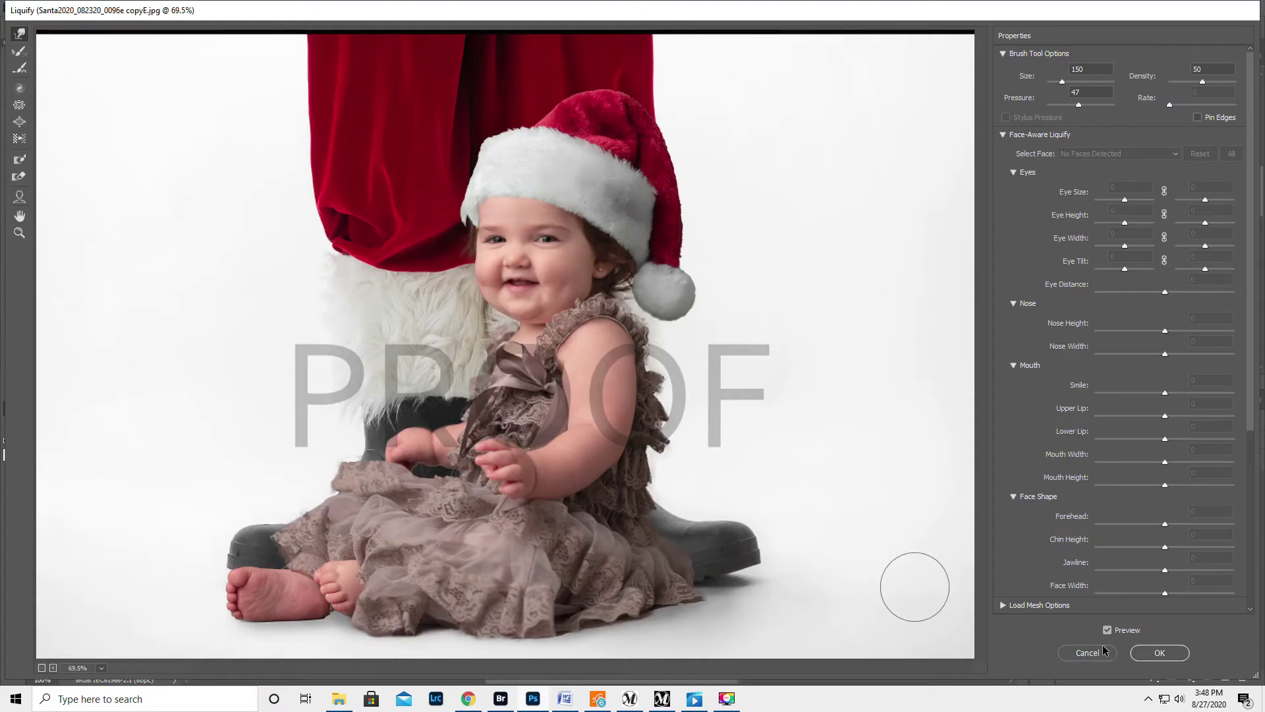
left_click(1161, 653)
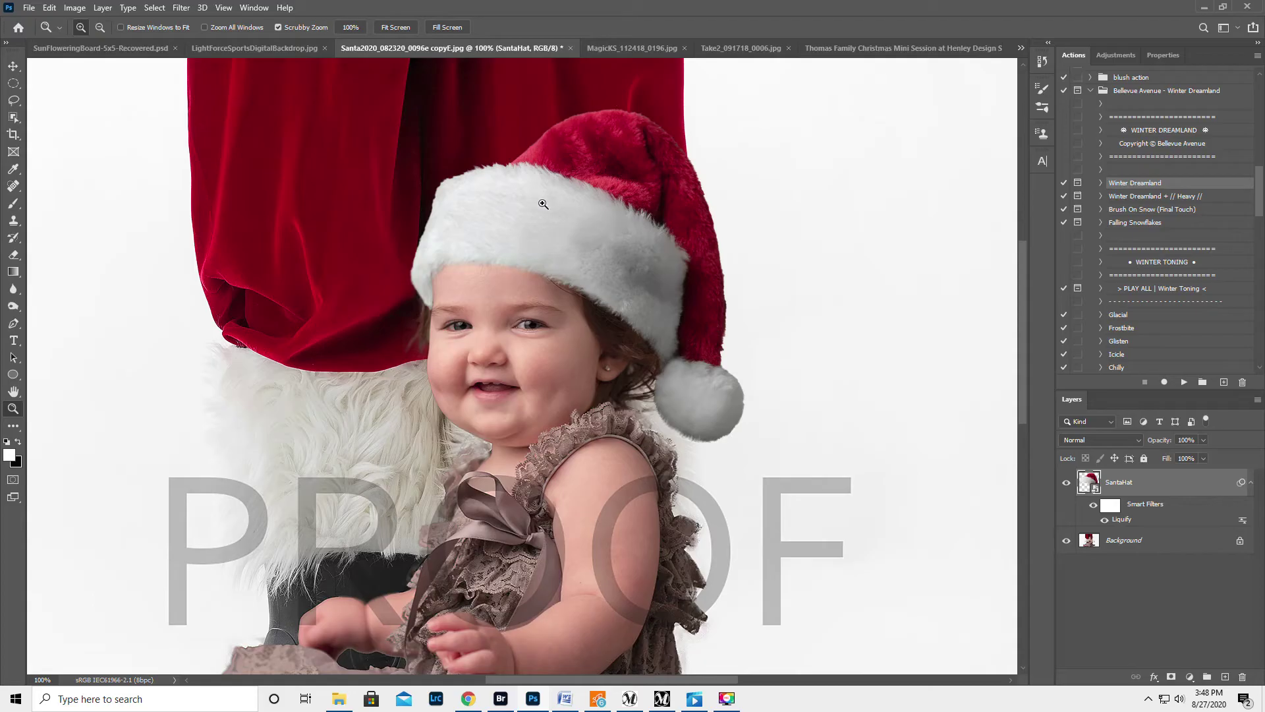
Zoom out to 50% to see the whole photo and add a Brightness/Contrast adjustment layer
scroll(542, 204, "up", 1)
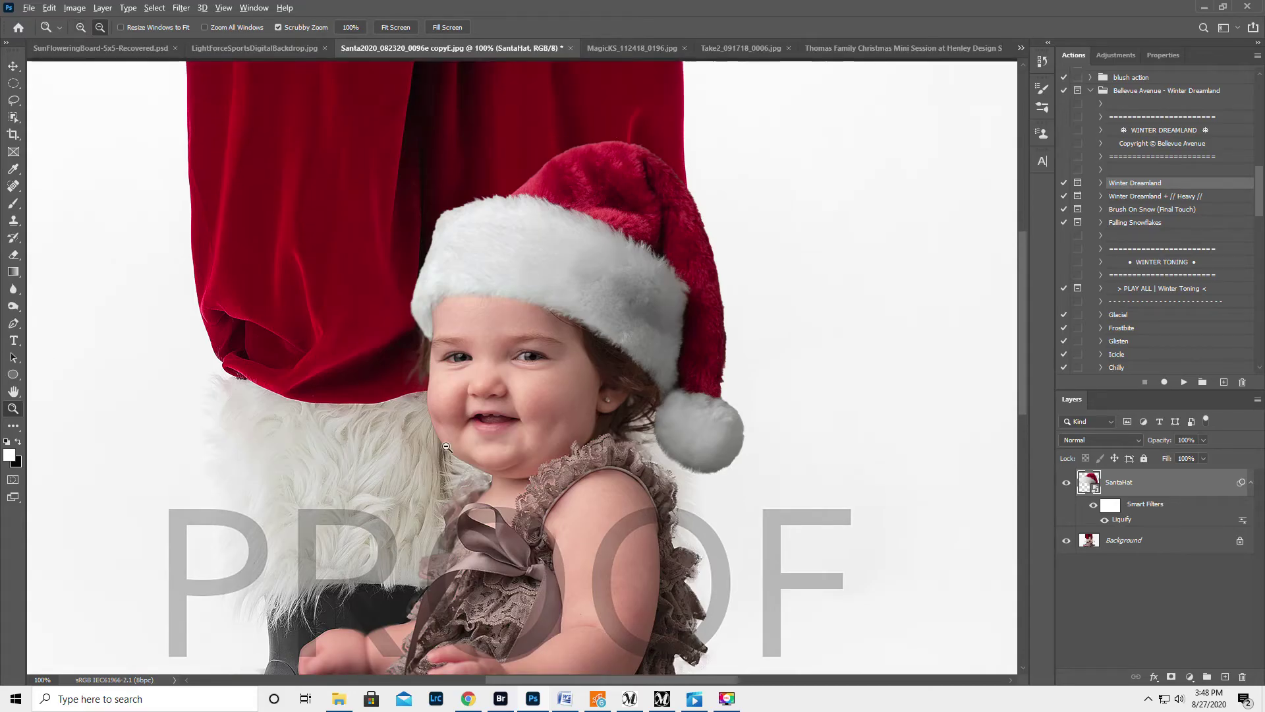
left_click(451, 448, "alt")
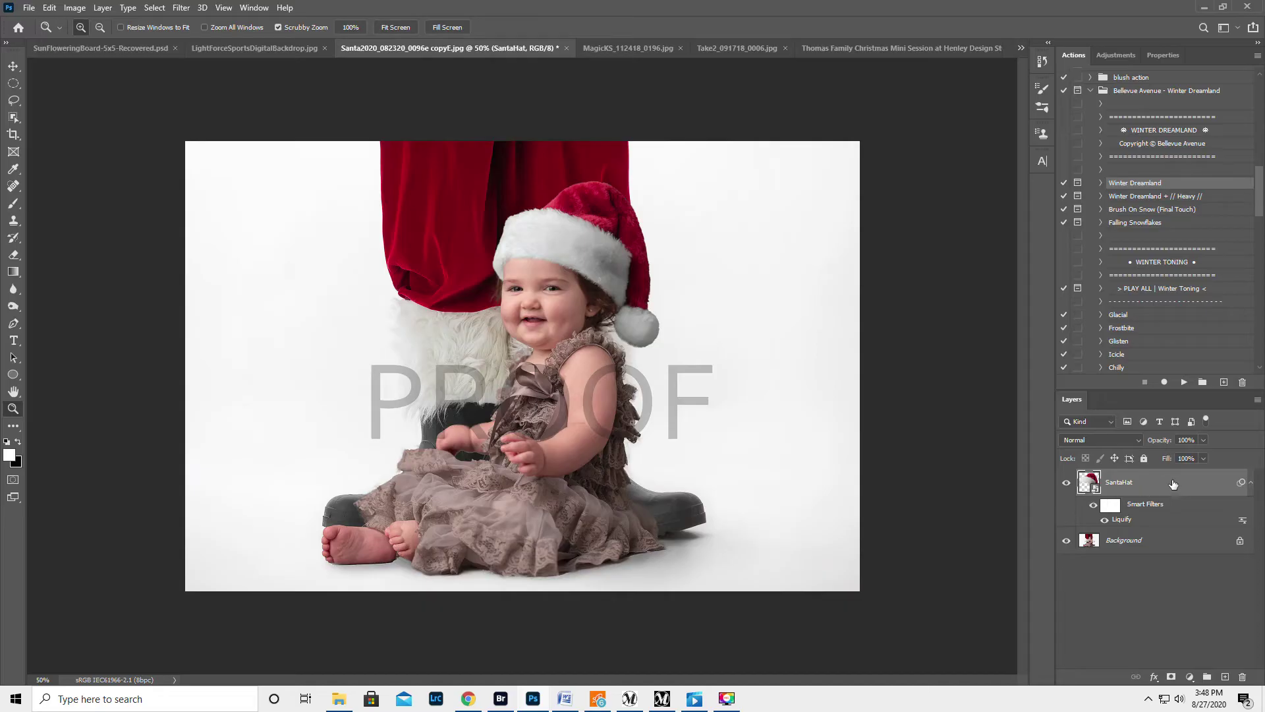
left_click(1117, 56)
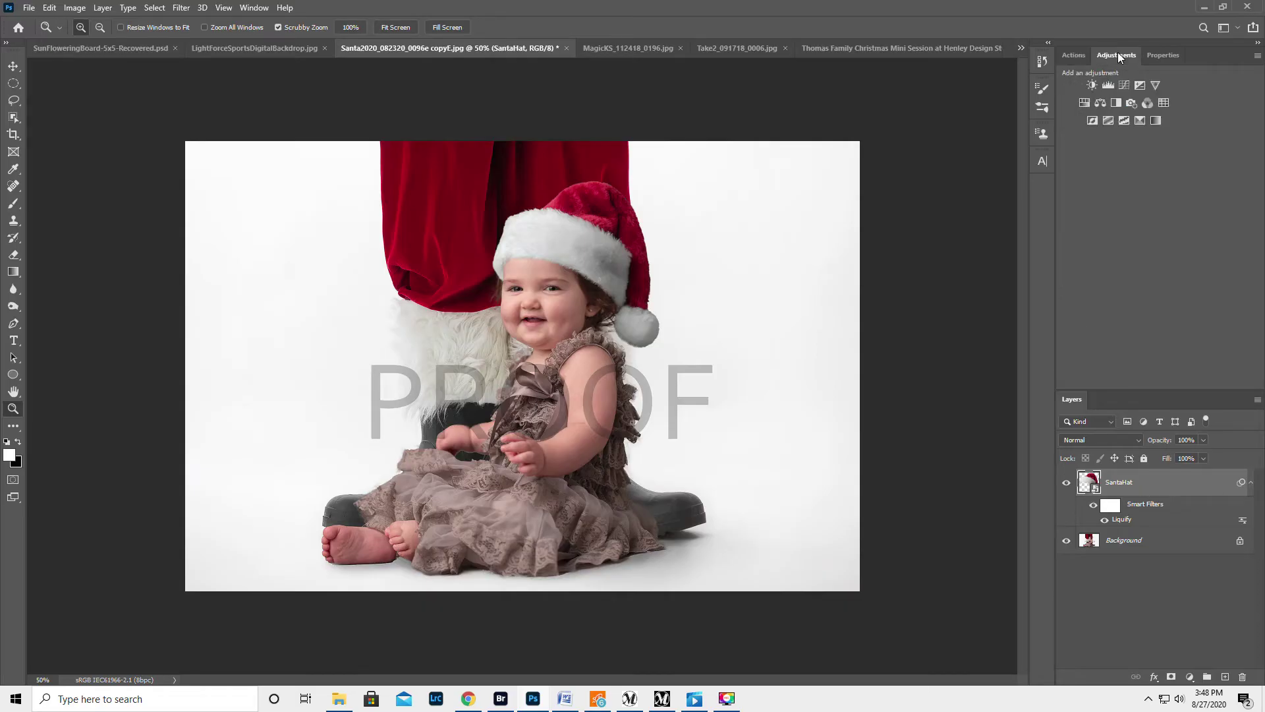
left_click(1092, 85)
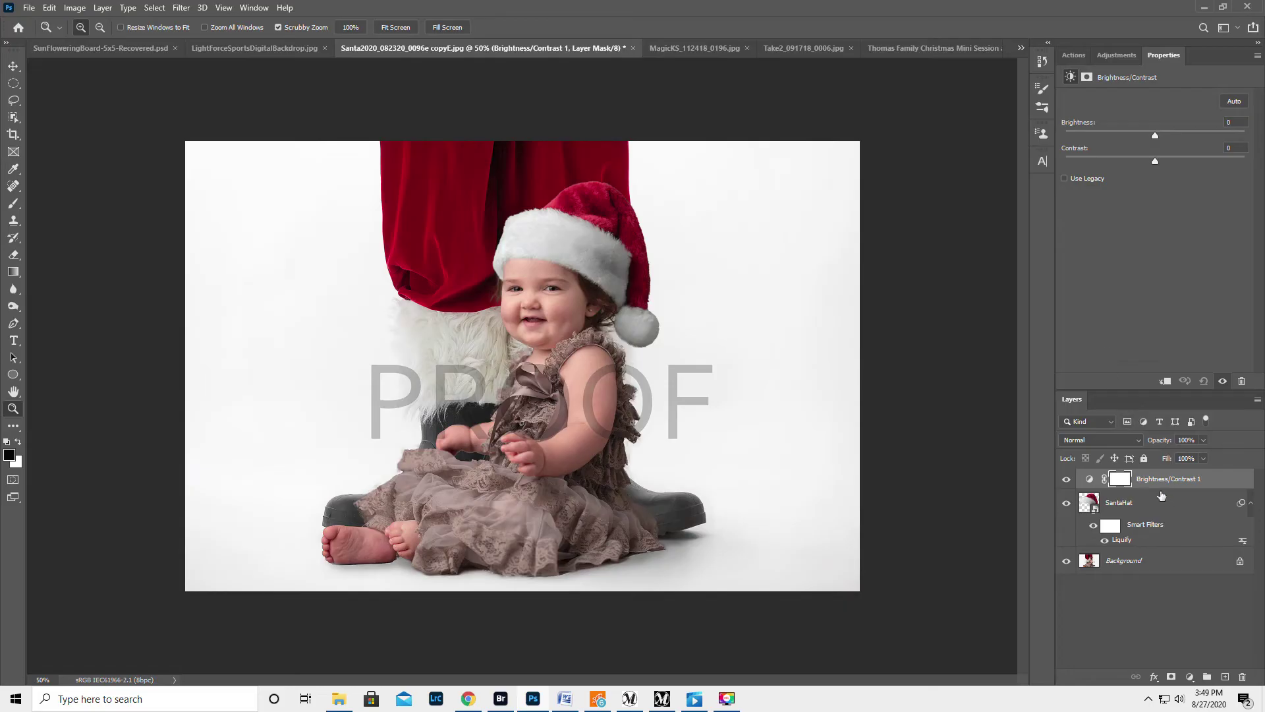
Clip the Brightness/Contrast adjustment to the SantaHat layer and try brightness values up to 150
right_click(1216, 479)
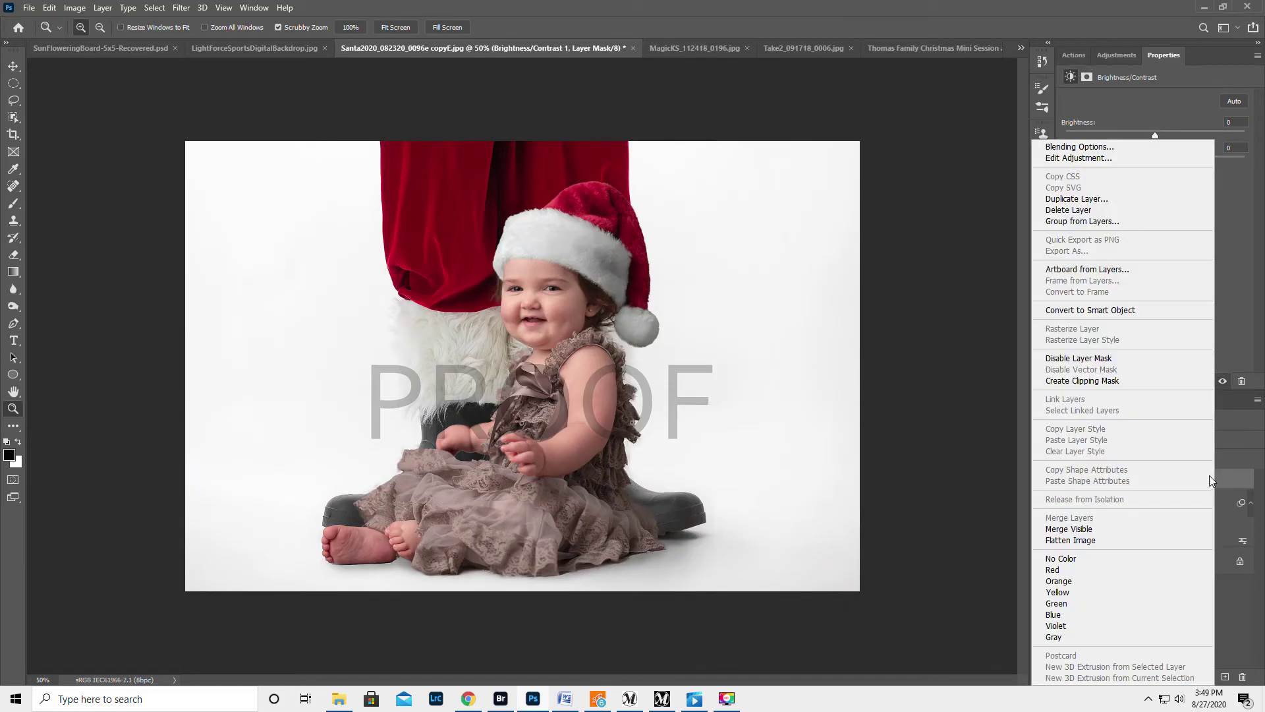
left_click(1096, 382)
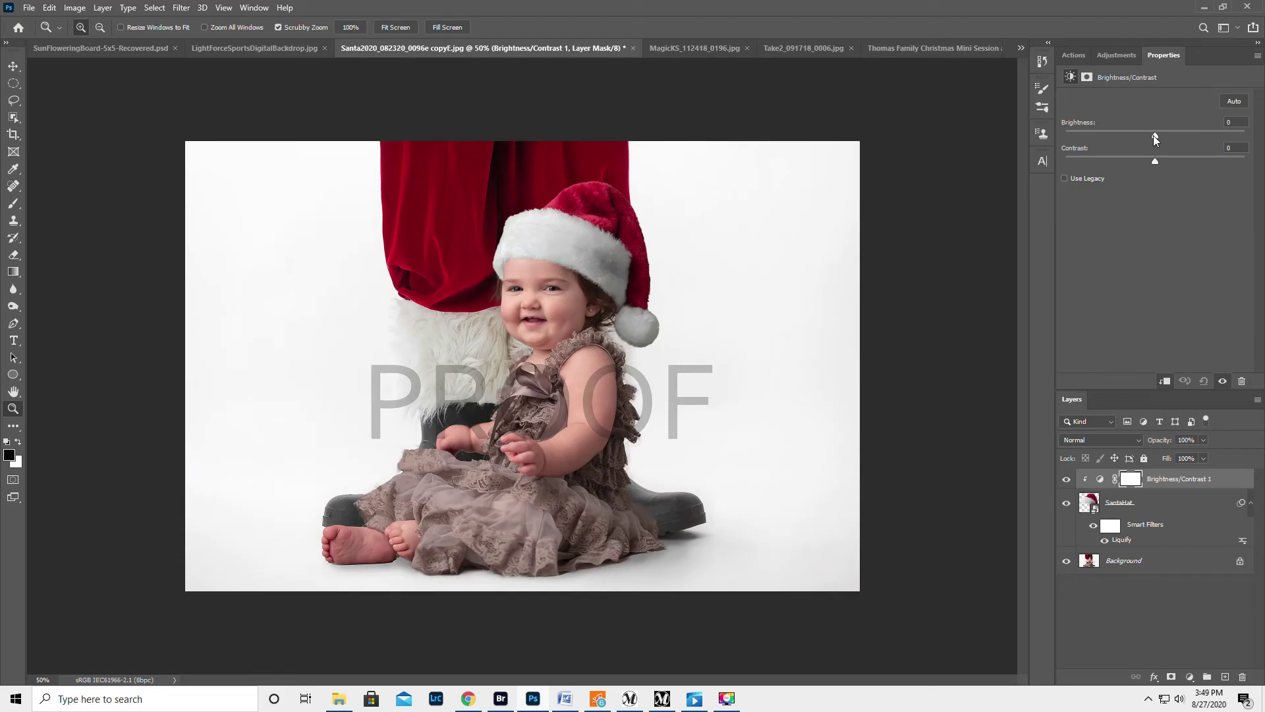
mouse_move(1154, 137)
left_mouse_down()
mouse_move(1168, 137)
mouse_move(1136, 137)
mouse_move(1164, 141)
left_mouse_up()
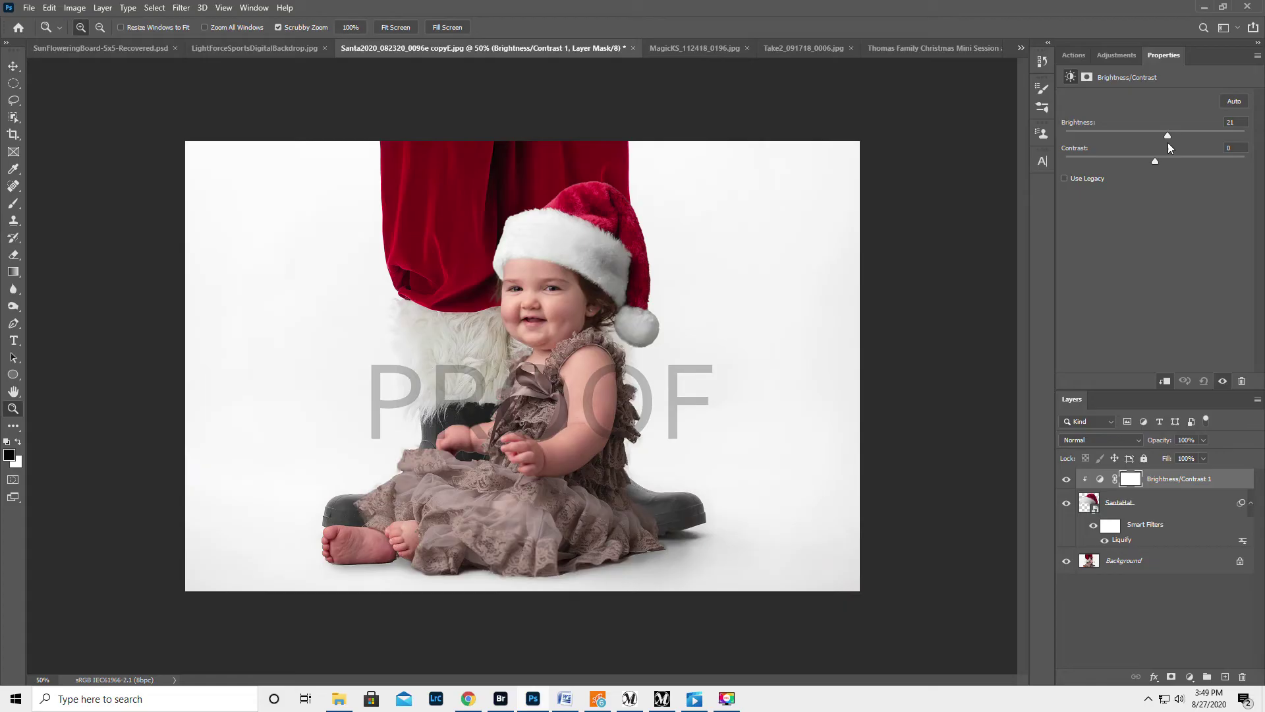
type("150")
key("Return")
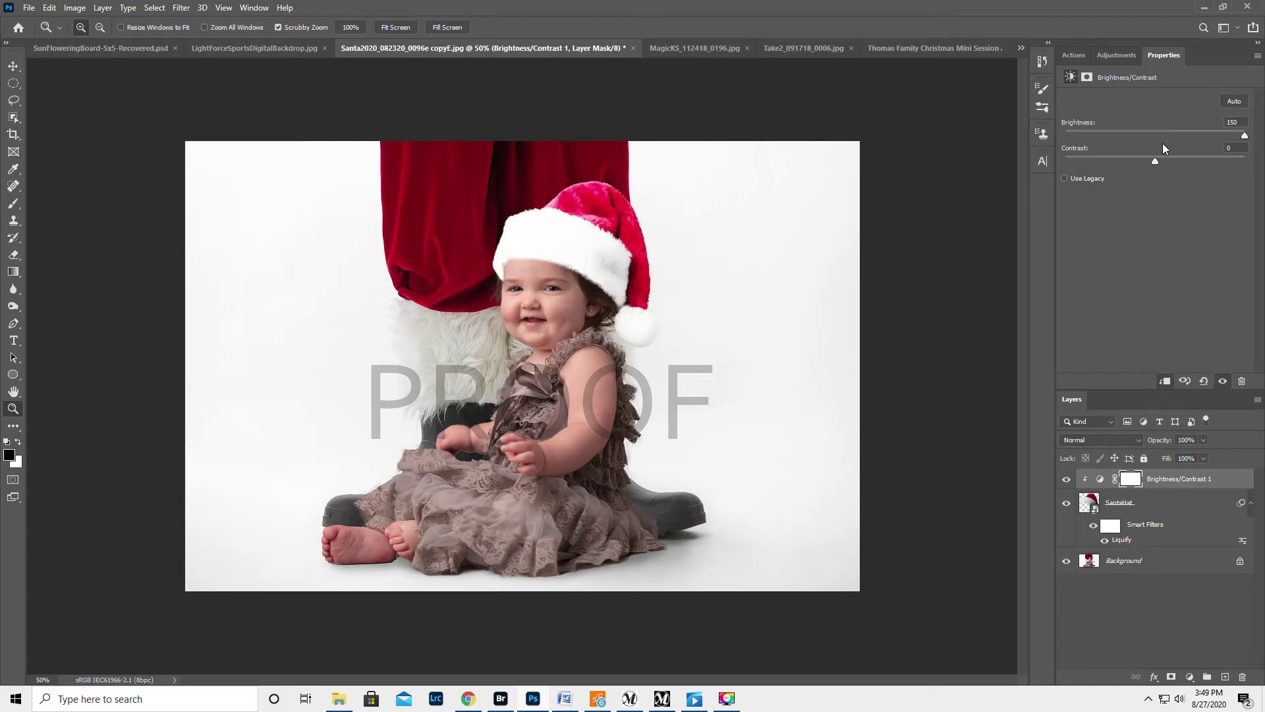
Settle on brightness 9 and contrast 21, comparing the hat with the adjustment hidden and shown
left_click_drag(1245, 137, 1159, 136)
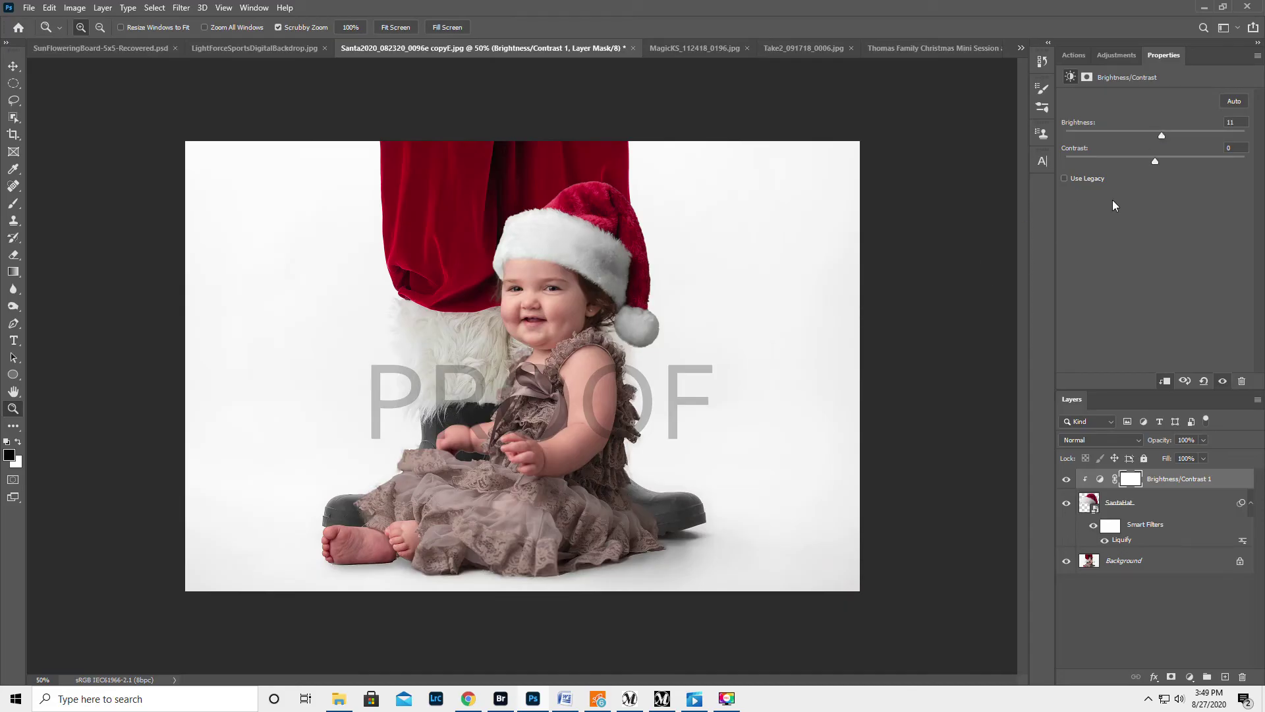
mouse_move(1161, 161)
left_mouse_down()
mouse_move(1205, 166)
mouse_move(1045, 175)
mouse_move(1156, 177)
left_mouse_up()
left_click(1067, 480)
left_click(1066, 480)
left_click(1085, 505)
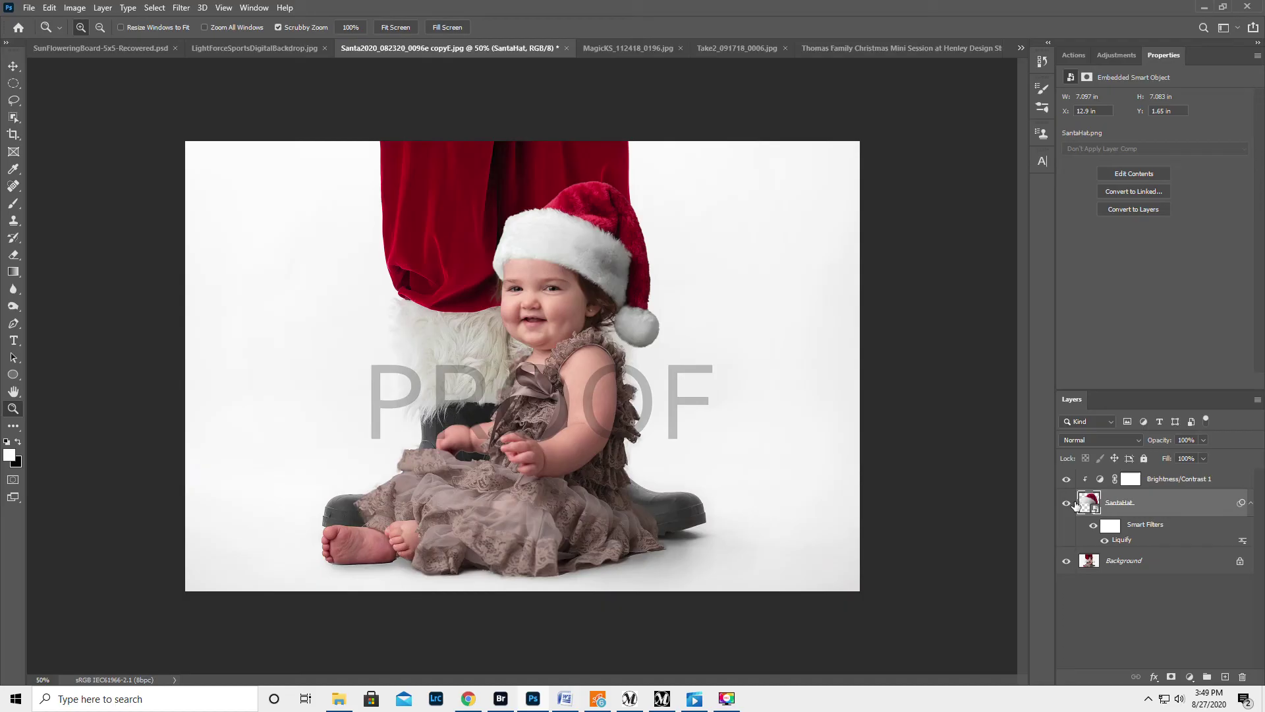
Nudge the hat left and down with the Move tool to X 12.87 in, Y 1.7 in
left_click(12, 66)
key("Left")
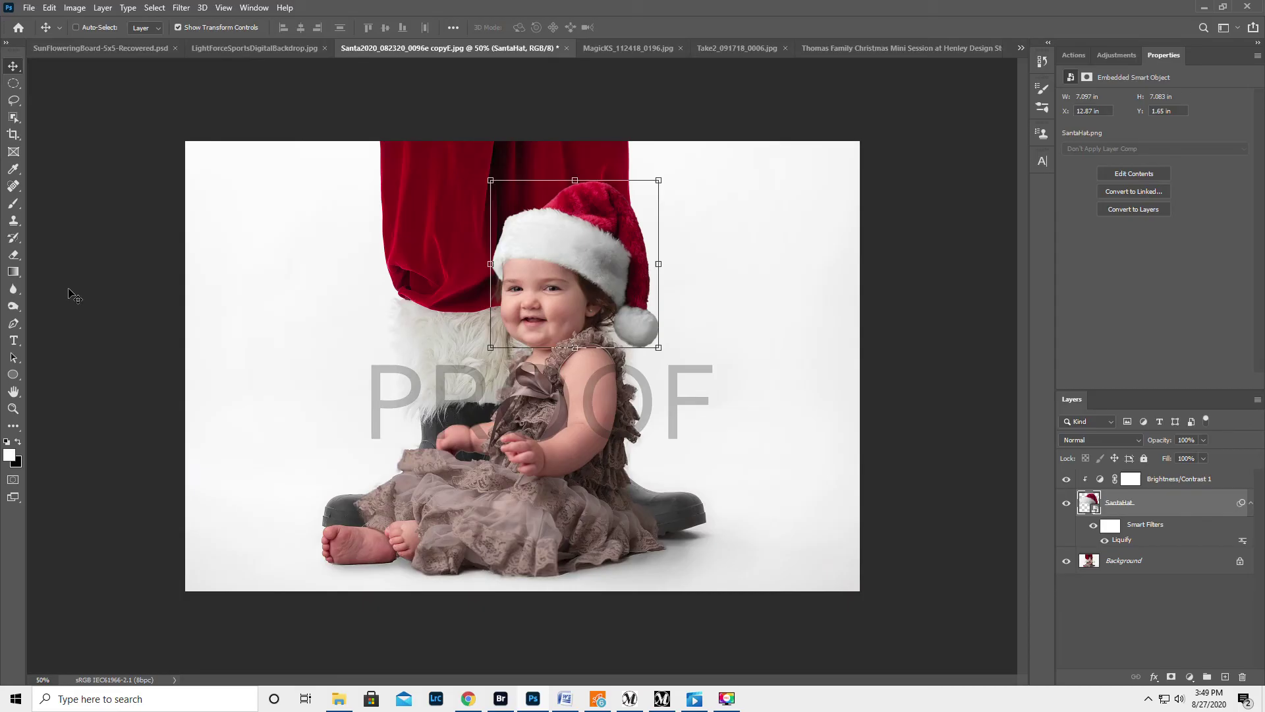
key("Down")
key("Down")
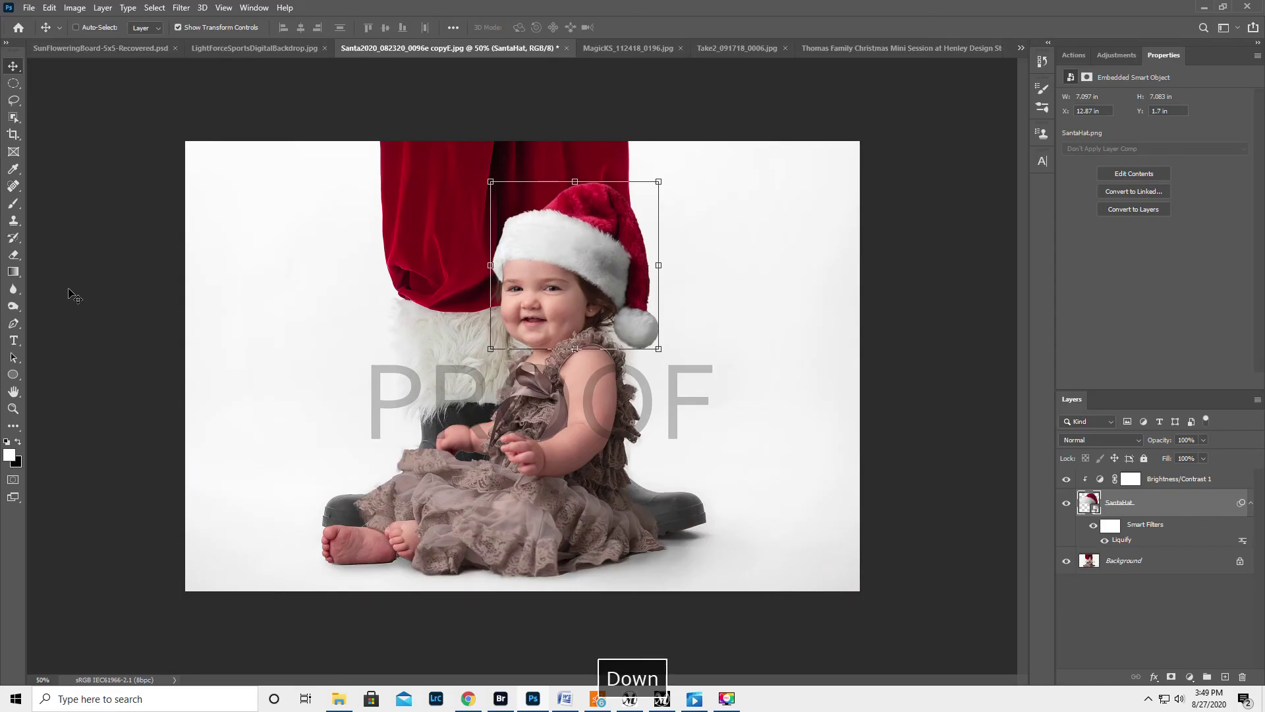
left_click(1173, 560)
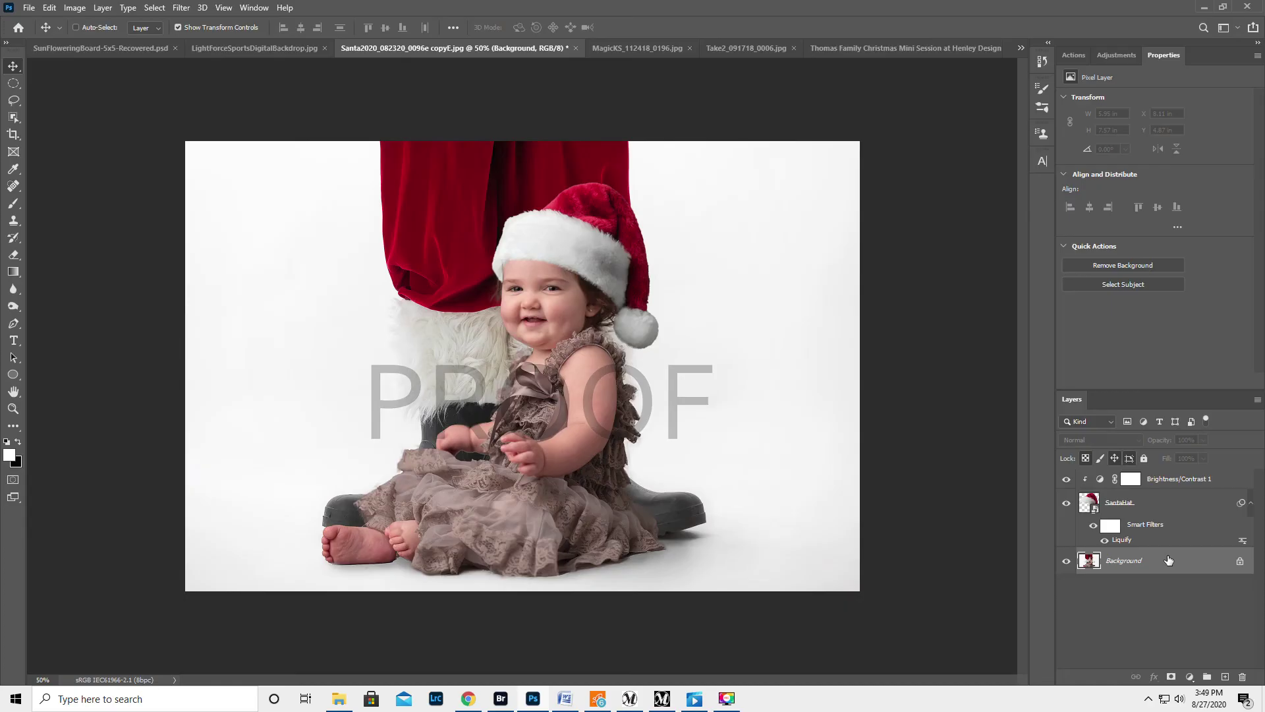
Merge the hat, its Brightness/Contrast adjustment and the photo using Flatten Image
left_click(1257, 401)
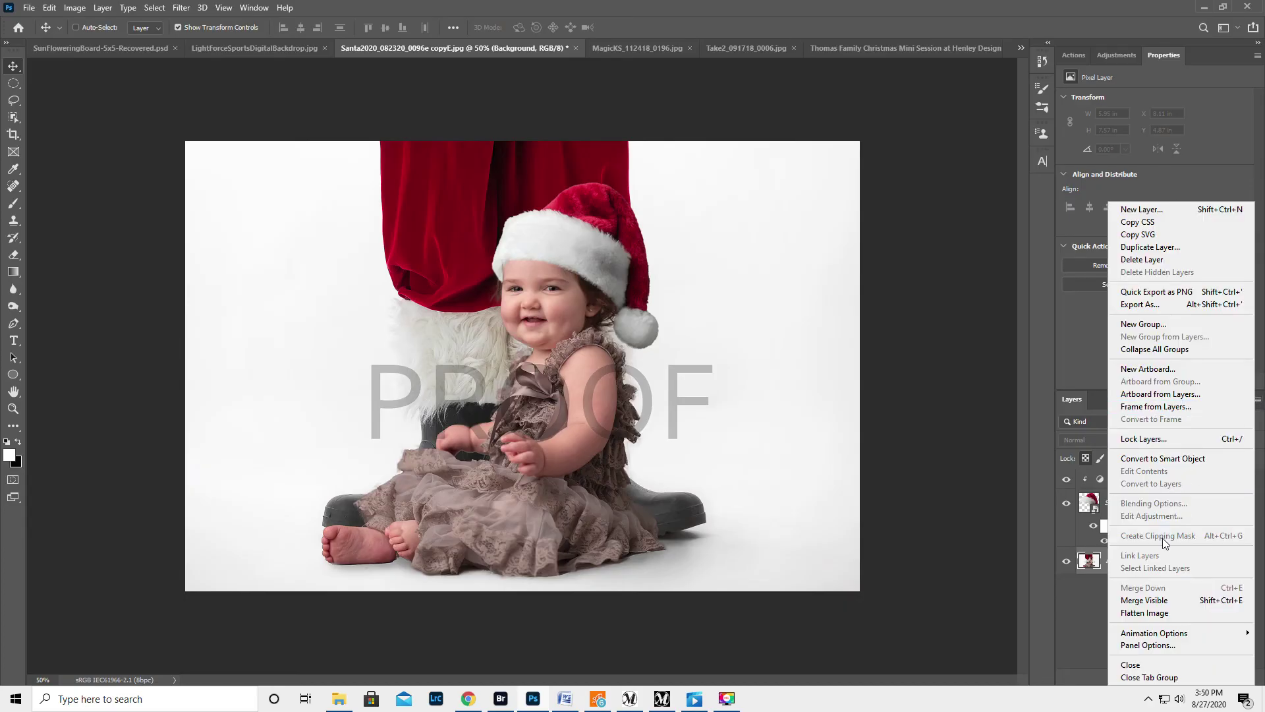
left_click(1145, 613)
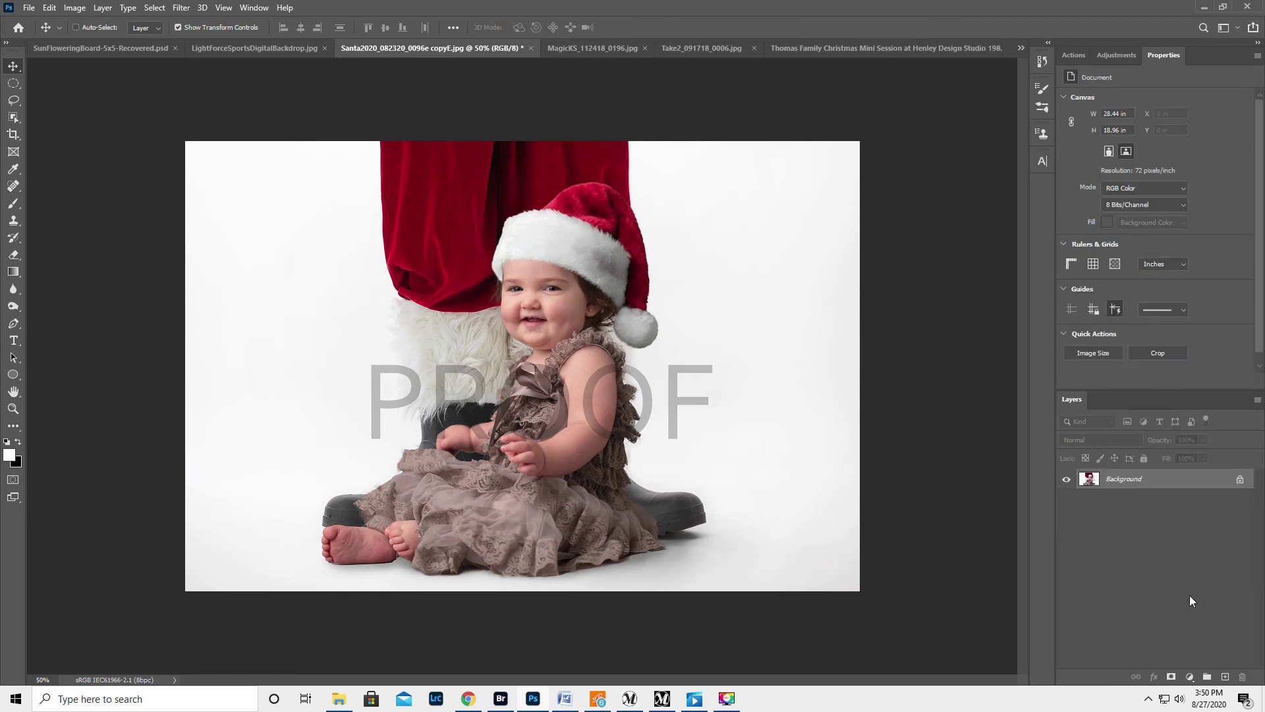
Save a JPEG copy named Santa2020_082320_0096e copyE.jpg with Save As
left_click(29, 8)
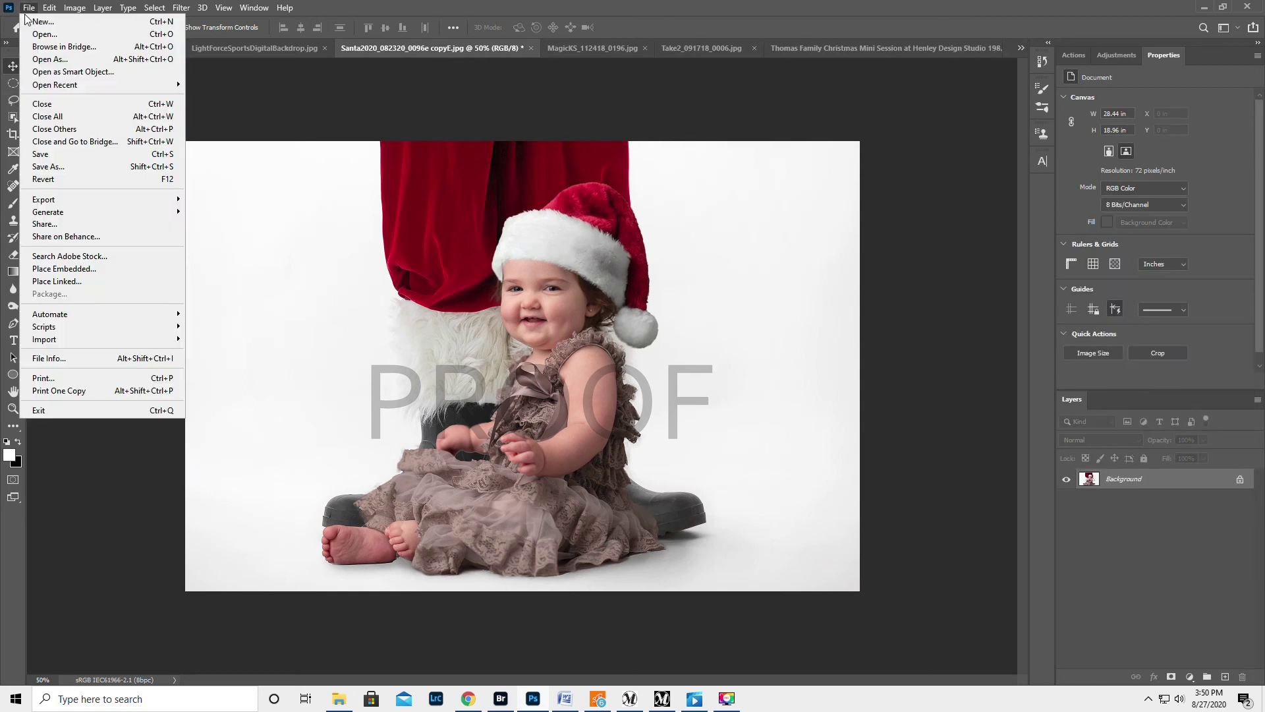
left_click(72, 166)
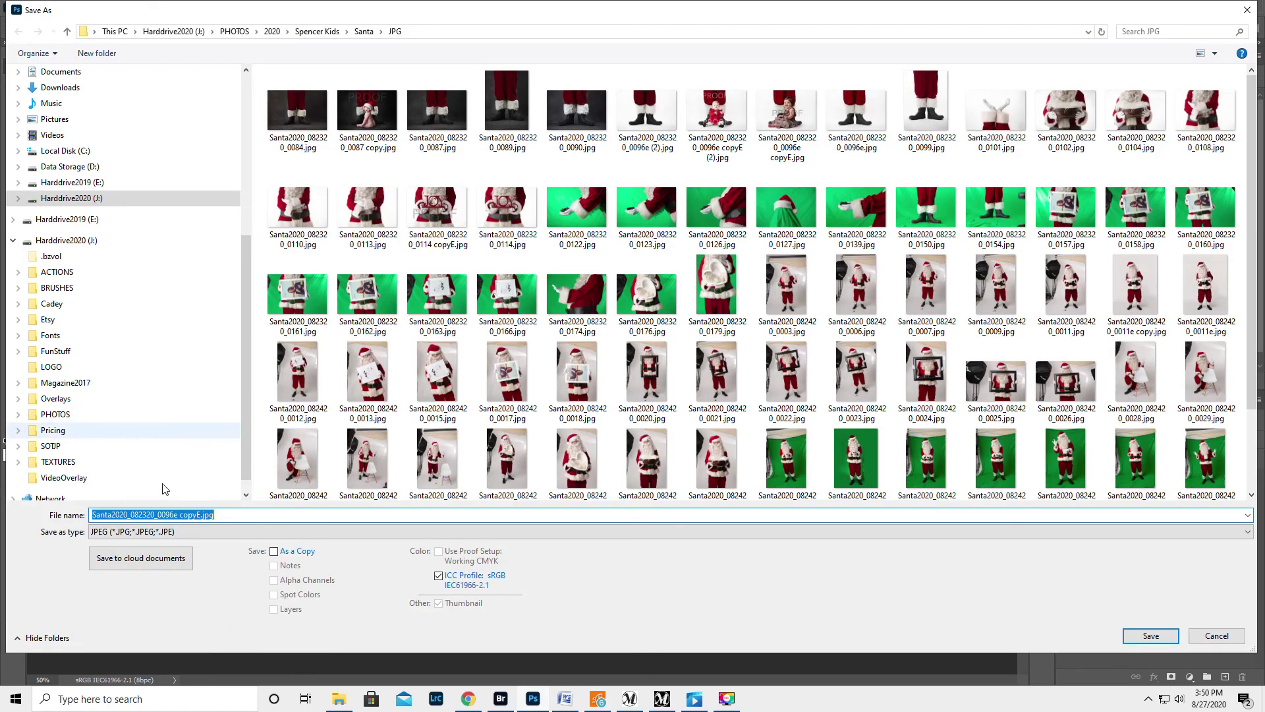
left_click(199, 514)
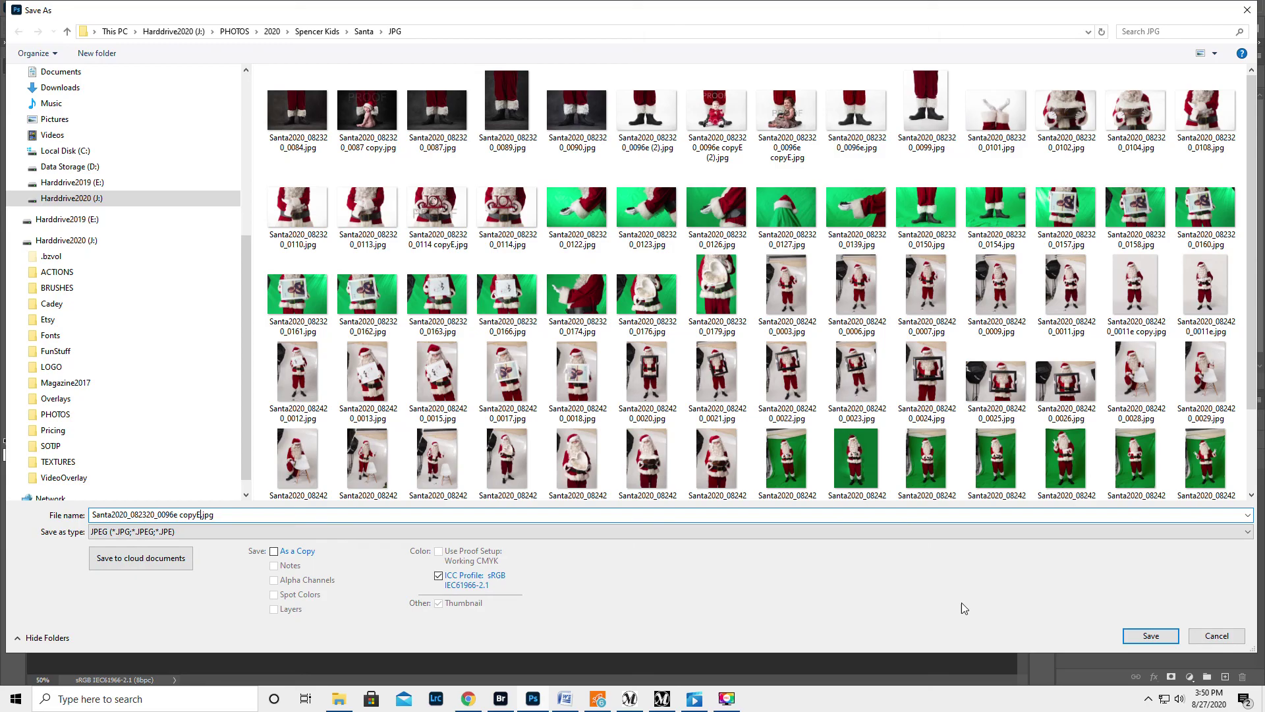
left_click(1153, 634)
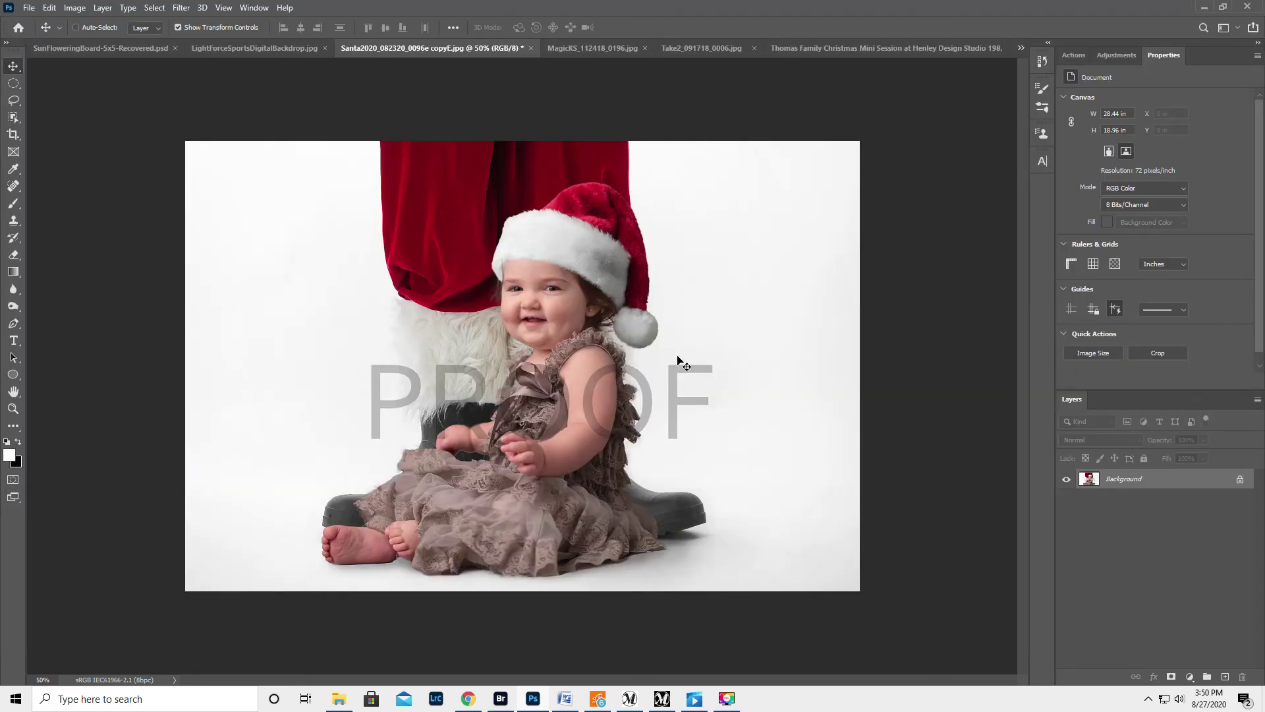